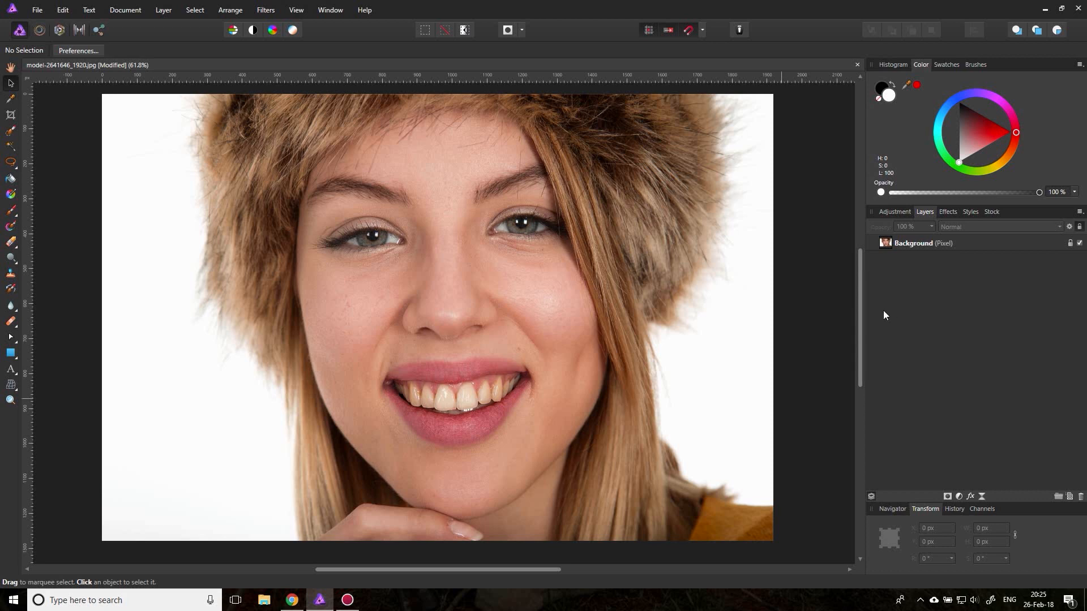
- Select a rectangular area of about 537 × 356 px around the mouth on the Background layer
click(910, 244)
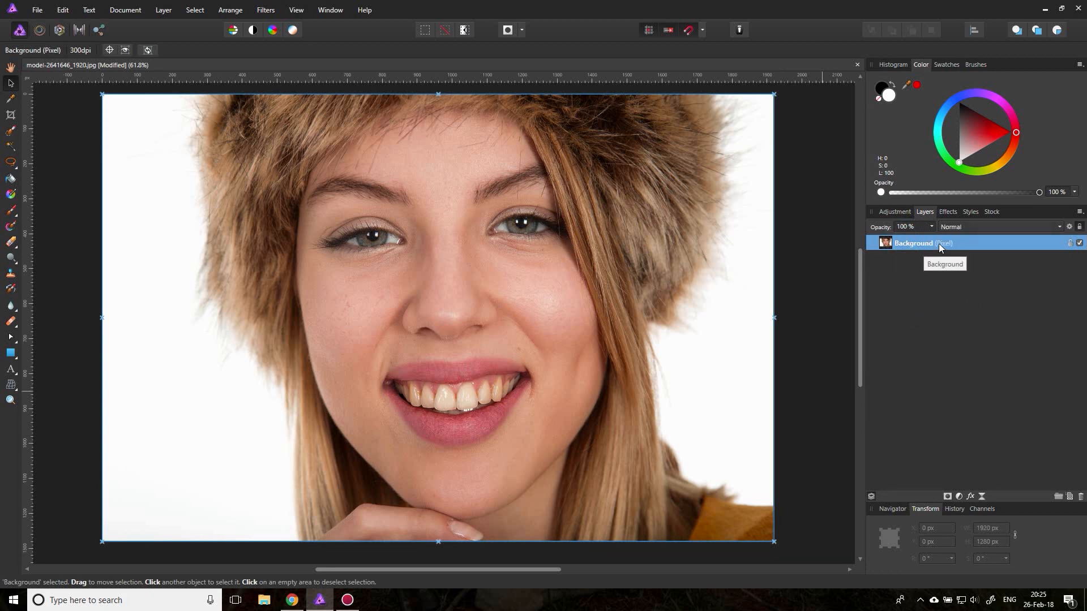
right_click(936, 244)
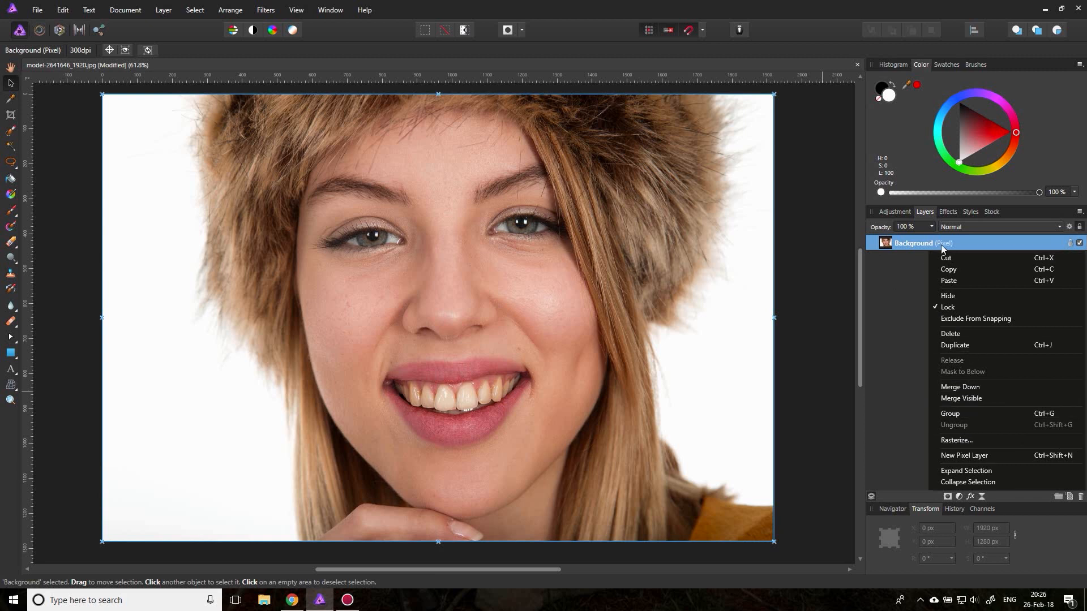
click(890, 305)
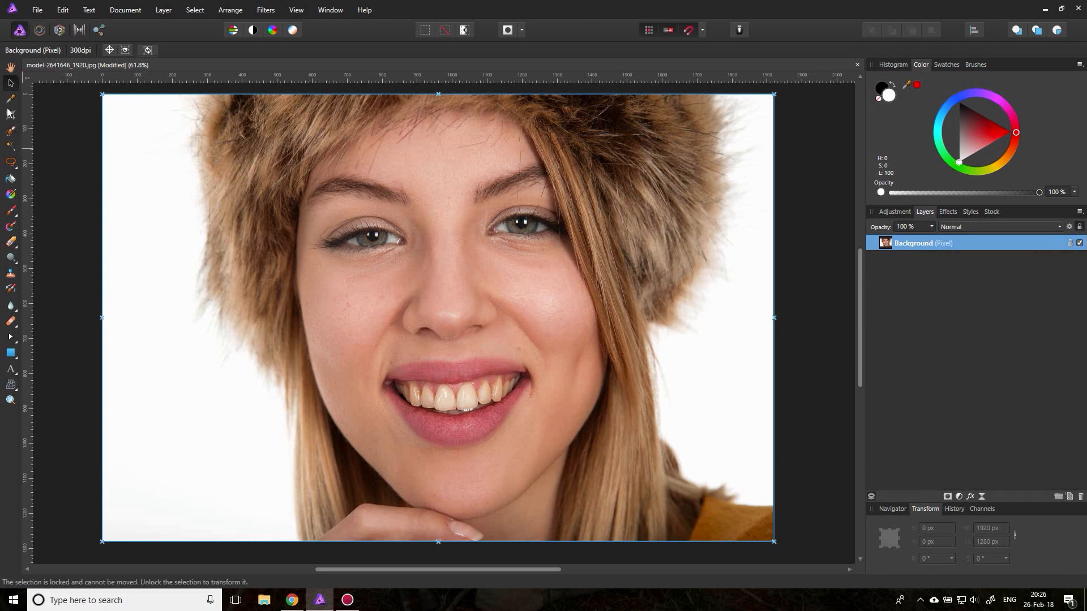
click(12, 165)
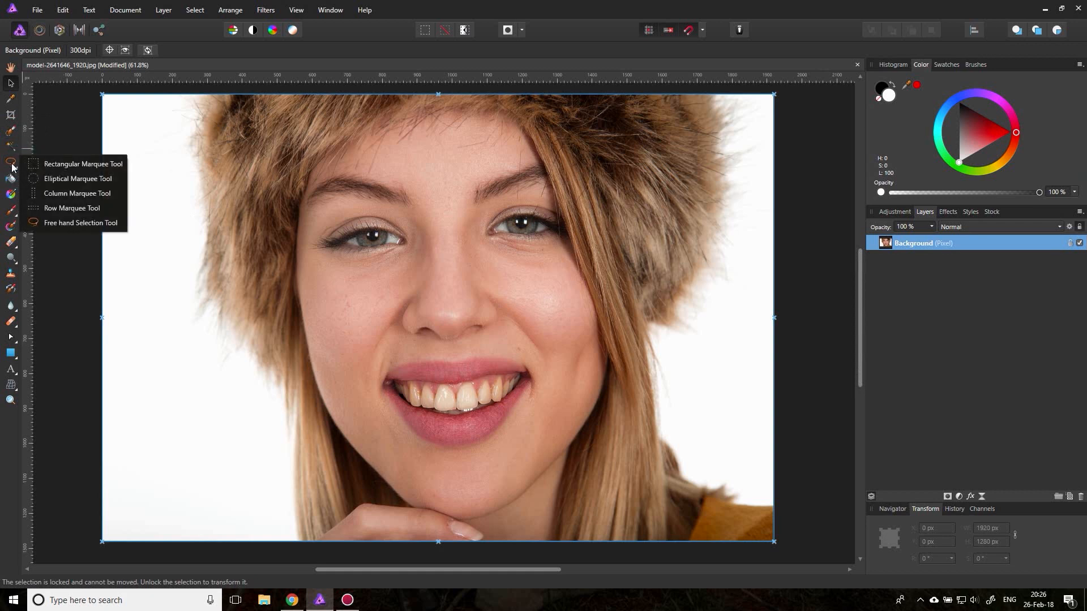
click(69, 165)
drag(362, 332, 549, 452)
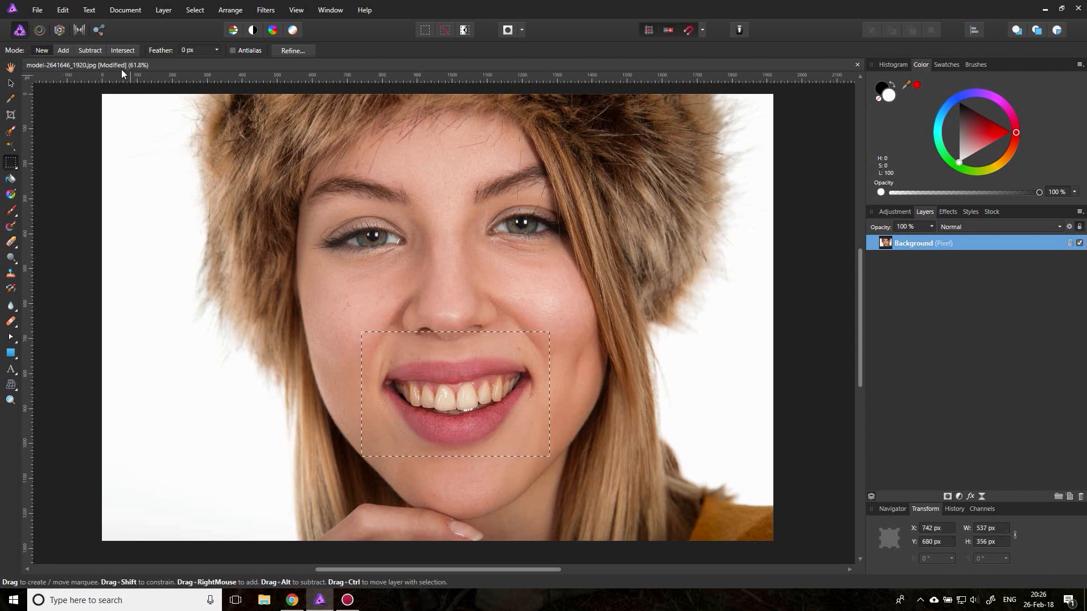
- Copy the selected mouth area, paste it as a new layer, and deselect
click(63, 9)
click(43, 60)
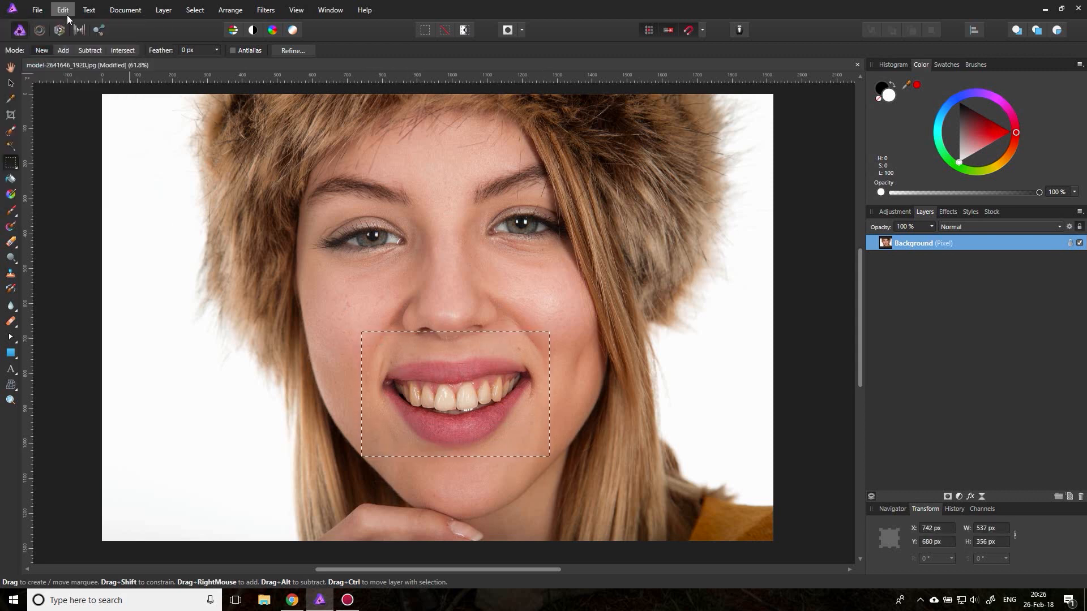
click(63, 9)
click(39, 82)
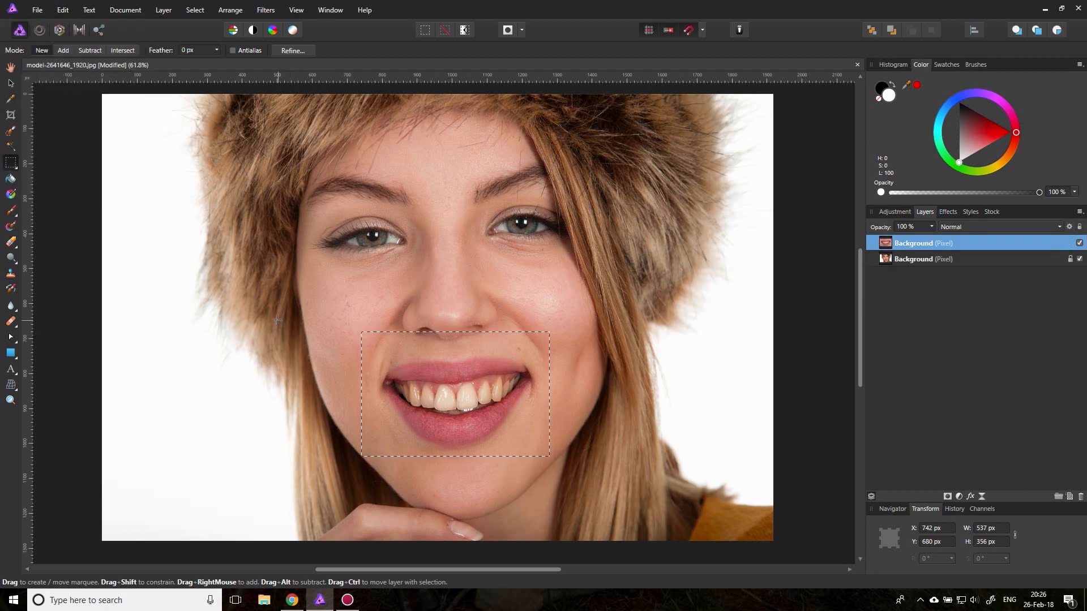
key(ctrl+d)
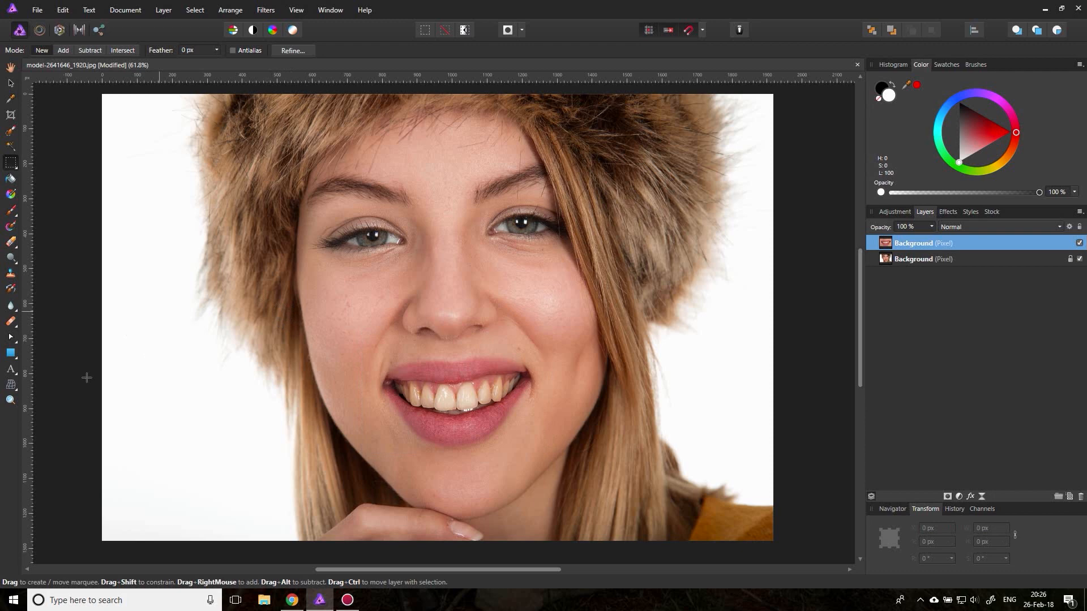
- Hide and reshow the Background layer to check the copied mouth area up close
click(10, 400)
click(488, 387)
click(476, 393)
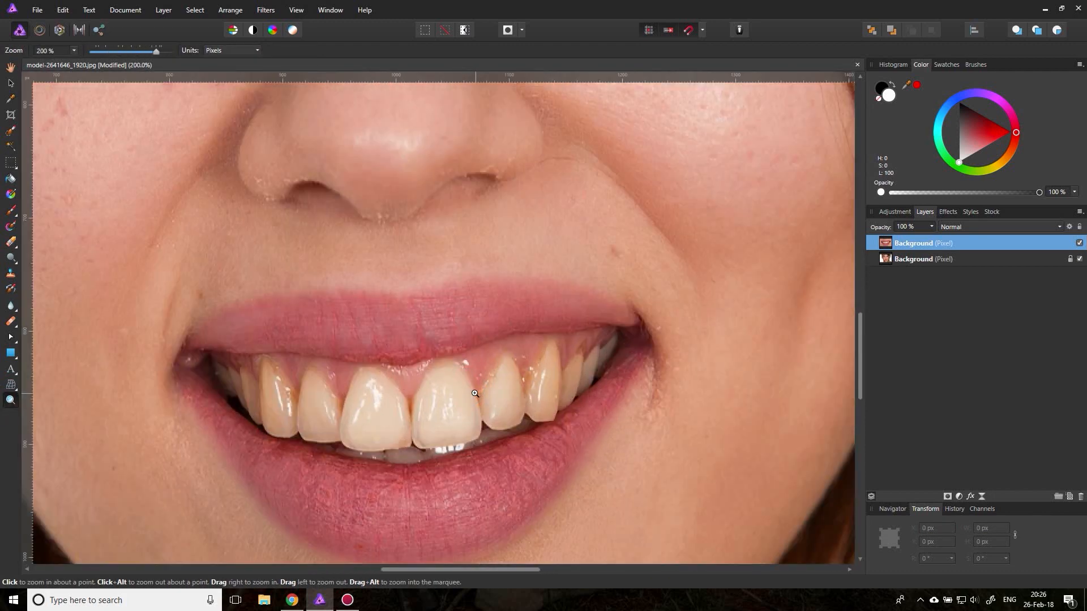
click(459, 391)
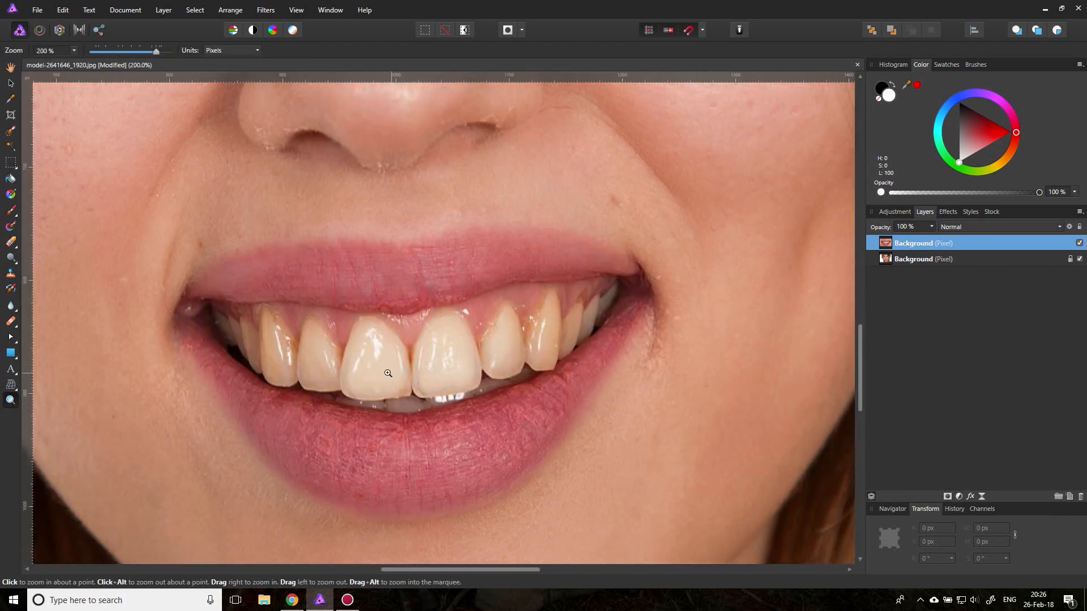
click(382, 371)
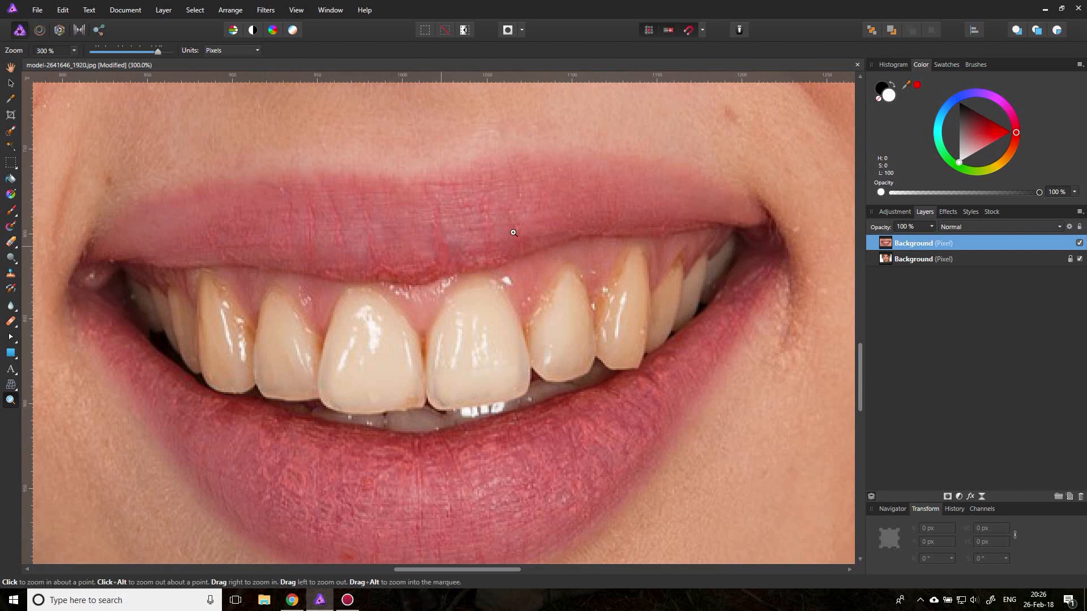
click(1078, 261)
click(1078, 260)
- Rename the copied mouth layer as Teeth
double_click(909, 245)
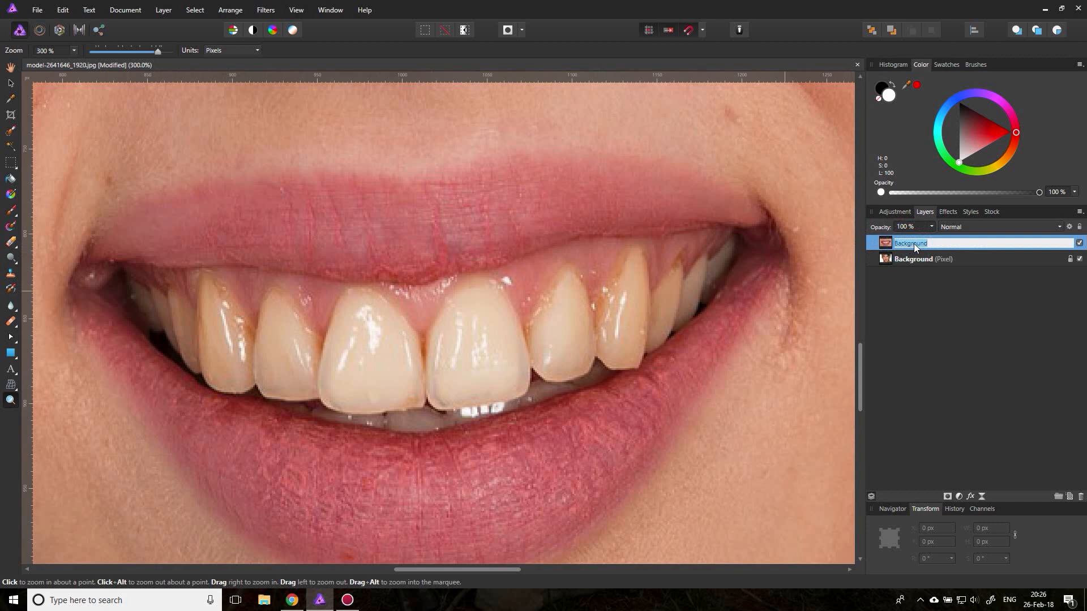
text(Teeth)
key(Return)
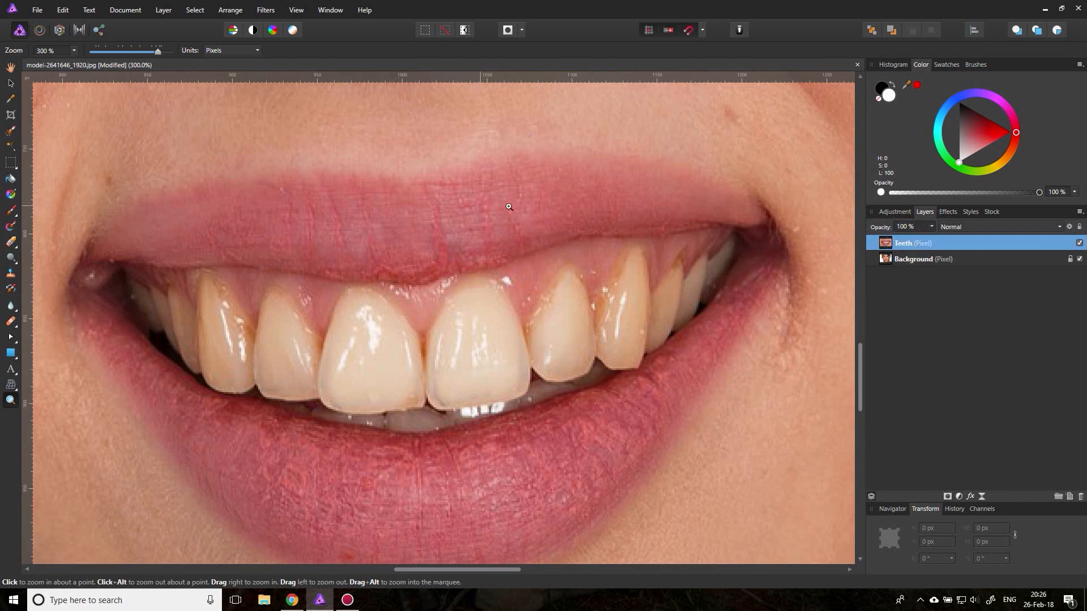
- Outline all the visible teeth with a freehand selection of about 361 × 112 px on the Teeth layer
click(11, 131)
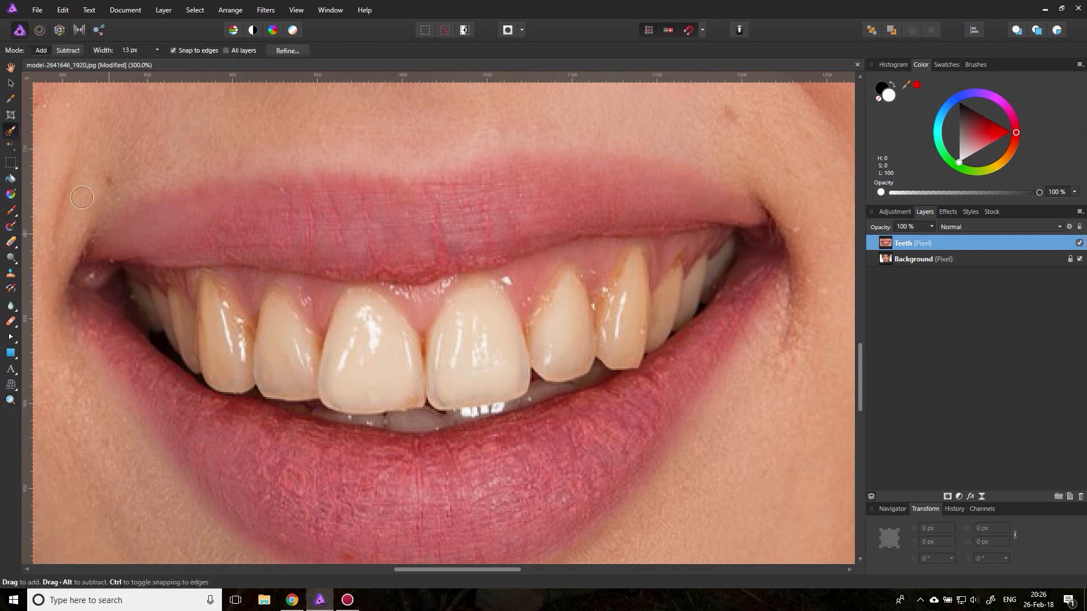
click(10, 164)
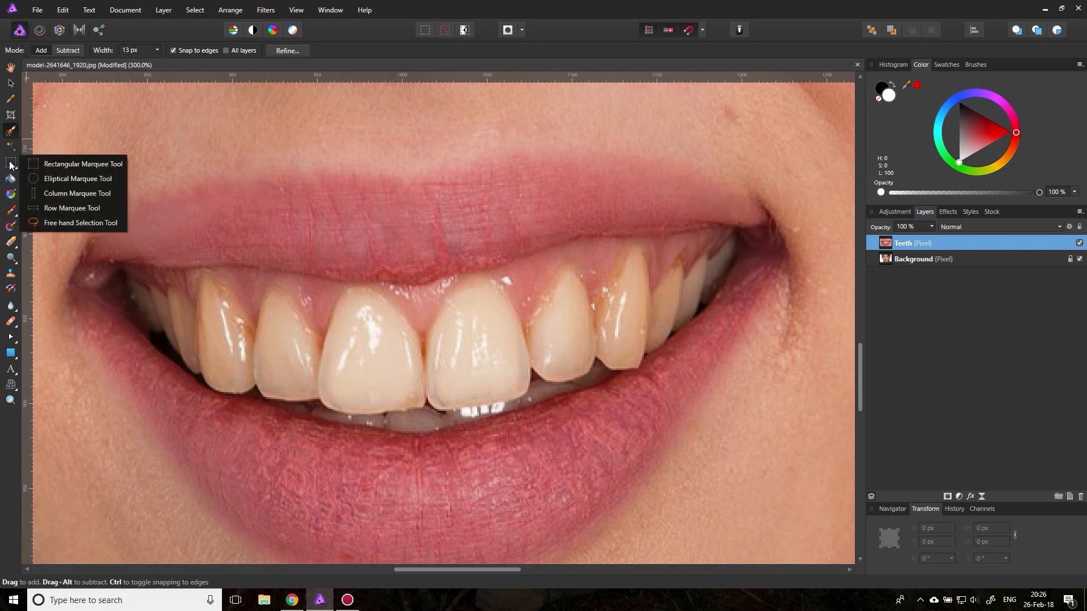
click(100, 222)
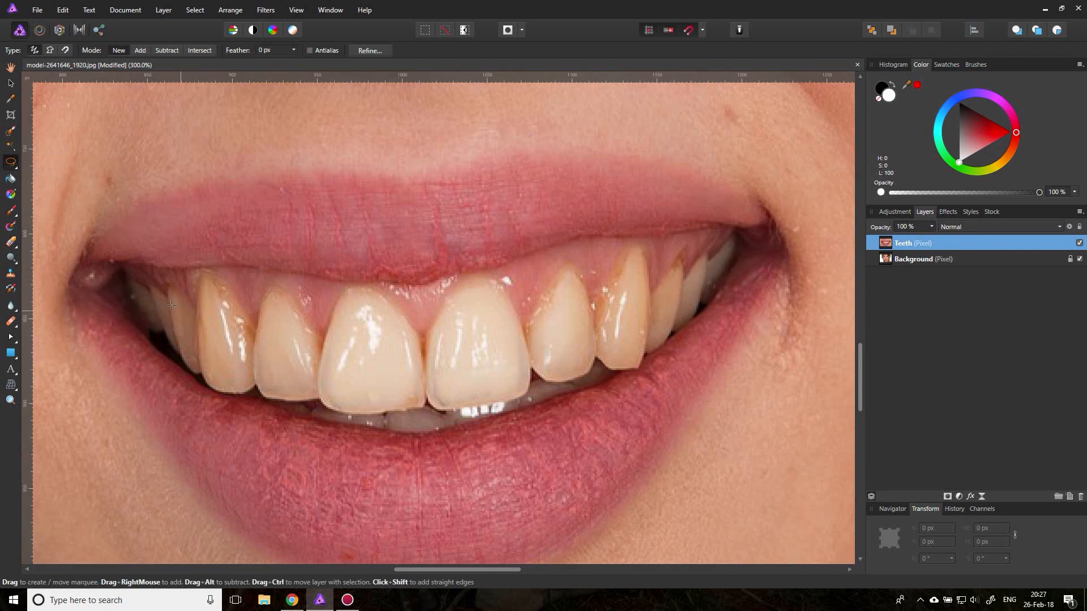
click(149, 327)
mouse_move(140, 313)
mouse_down()
mouse_move(132, 277)
mouse_move(175, 285)
mouse_move(196, 306)
mouse_move(208, 272)
mouse_move(254, 323)
mouse_move(265, 288)
mouse_move(317, 331)
mouse_move(332, 300)
mouse_move(354, 289)
mouse_move(420, 332)
mouse_move(469, 282)
mouse_move(503, 287)
mouse_move(516, 311)
mouse_move(534, 314)
mouse_move(568, 266)
mouse_move(594, 298)
mouse_move(631, 252)
mouse_move(654, 255)
mouse_move(658, 285)
mouse_move(682, 255)
mouse_move(737, 255)
mouse_move(636, 368)
mouse_move(416, 429)
mouse_move(226, 396)
mouse_move(152, 334)
mouse_up()
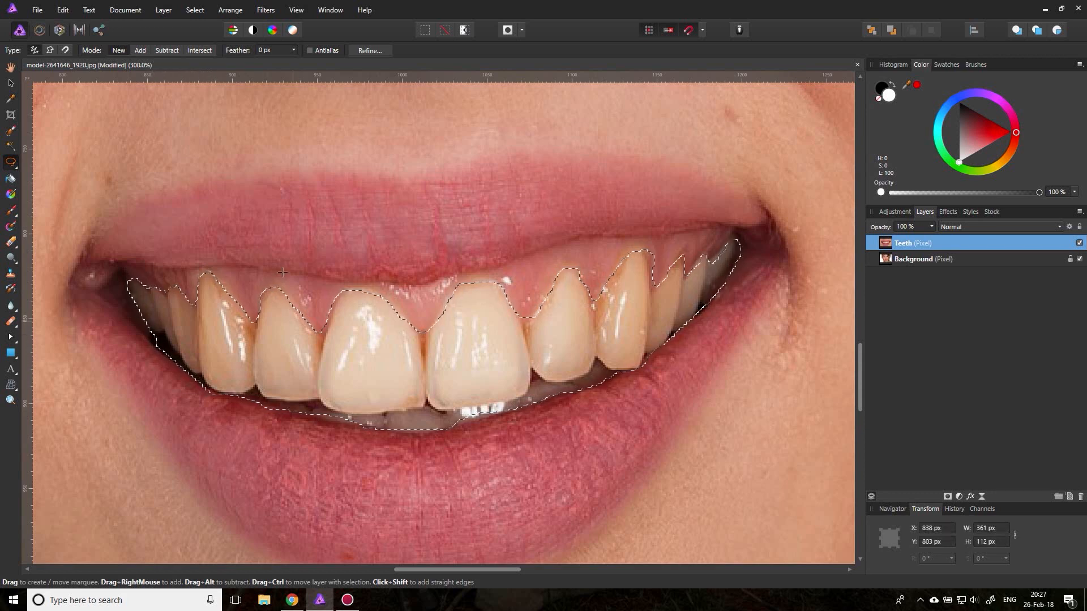
- Add the missed areas along the lower edge of the teeth to the freehand selection
click(139, 51)
drag(275, 406, 294, 414)
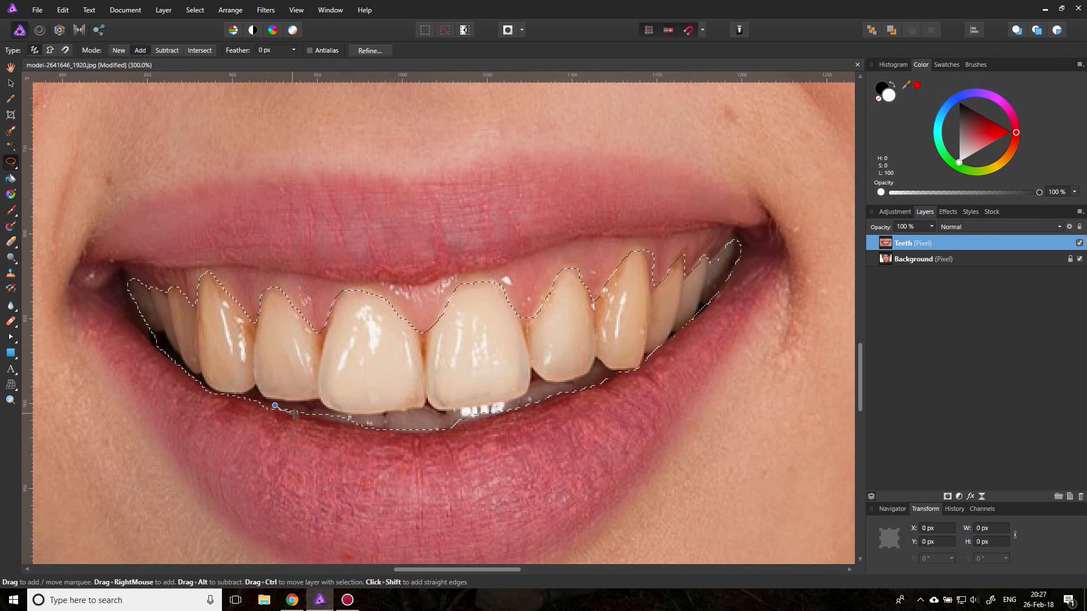
drag(364, 410, 271, 399)
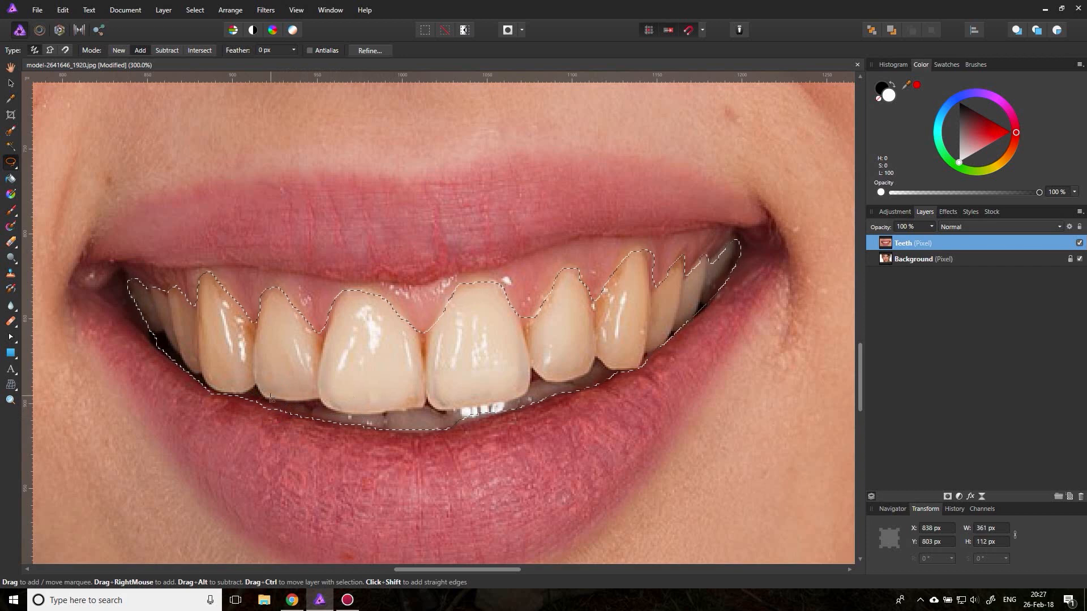
mouse_move(447, 425)
mouse_down()
mouse_move(464, 421)
mouse_move(447, 425)
mouse_up()
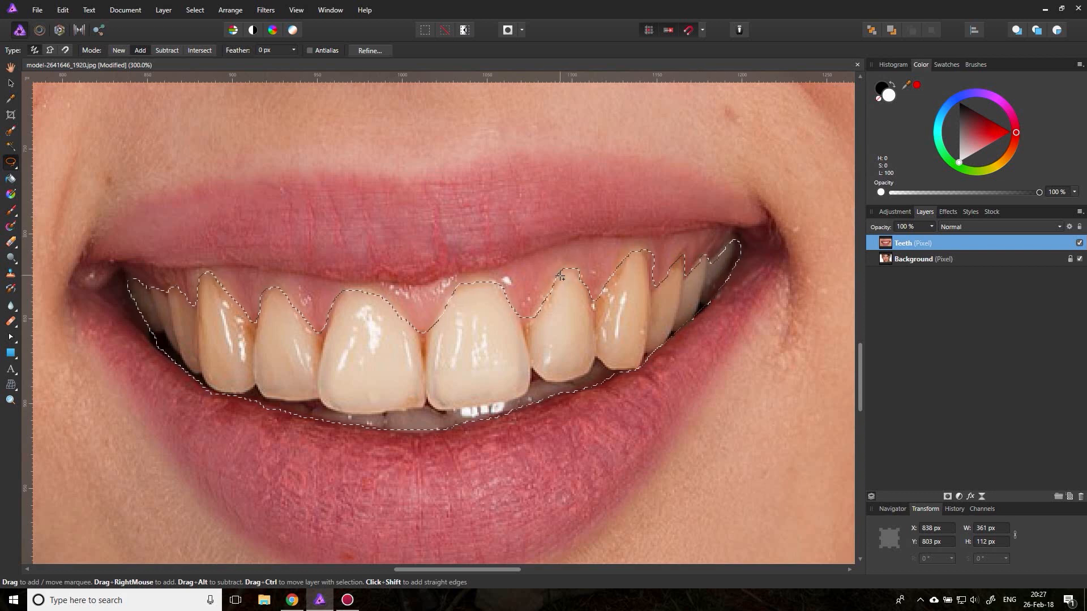
- Add the missed tooth tops along the gum line to the selection, from the right lateral incisor across to the left canine
drag(561, 277, 552, 282)
drag(535, 320, 566, 331)
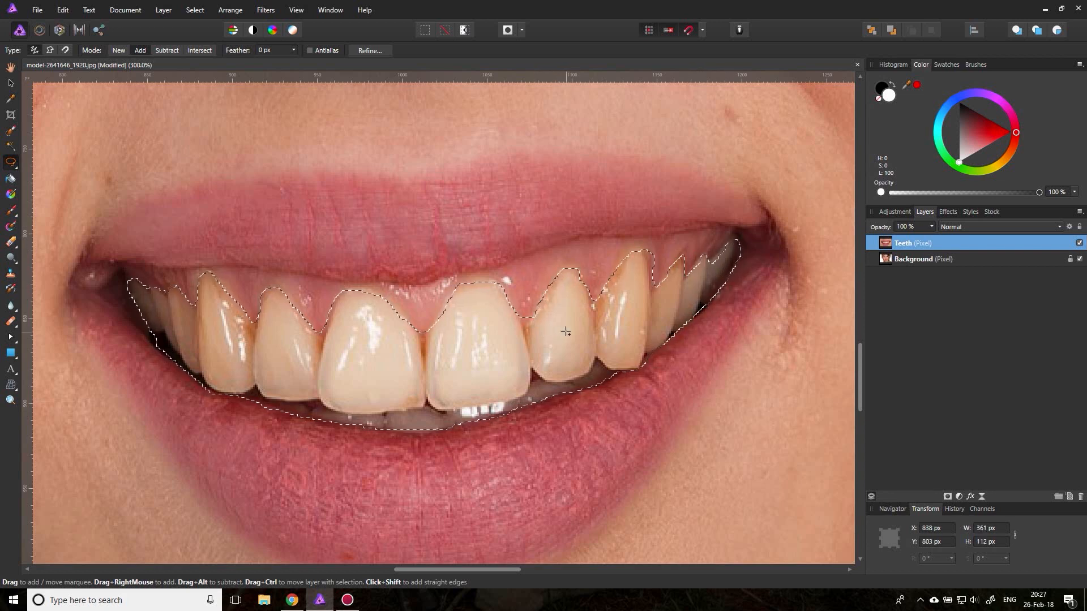
mouse_move(462, 290)
mouse_down()
mouse_move(440, 308)
mouse_move(456, 291)
mouse_up()
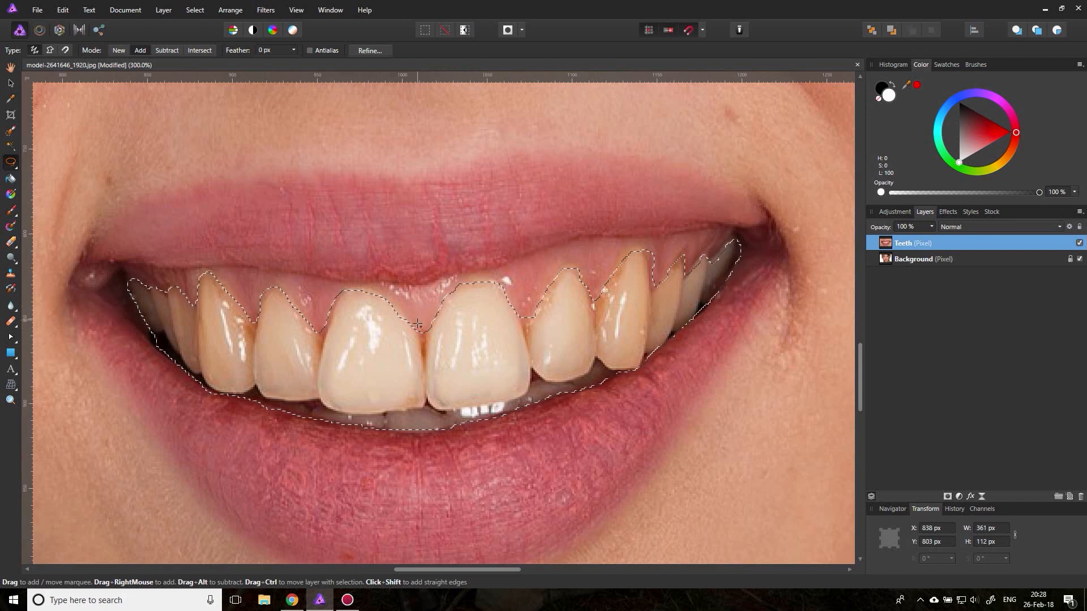
drag(415, 335, 406, 315)
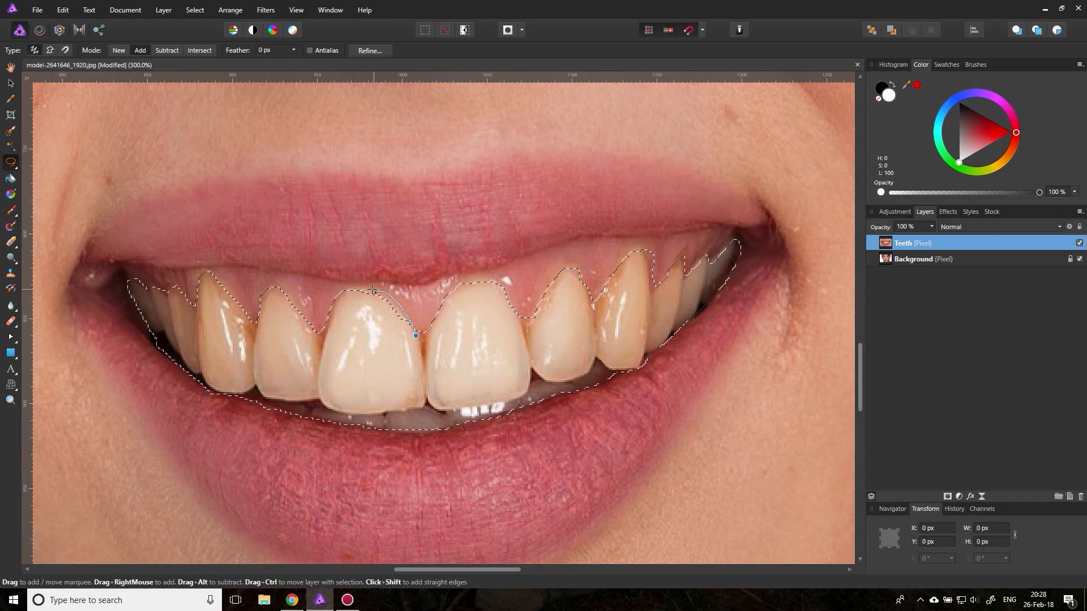
drag(337, 305, 343, 322)
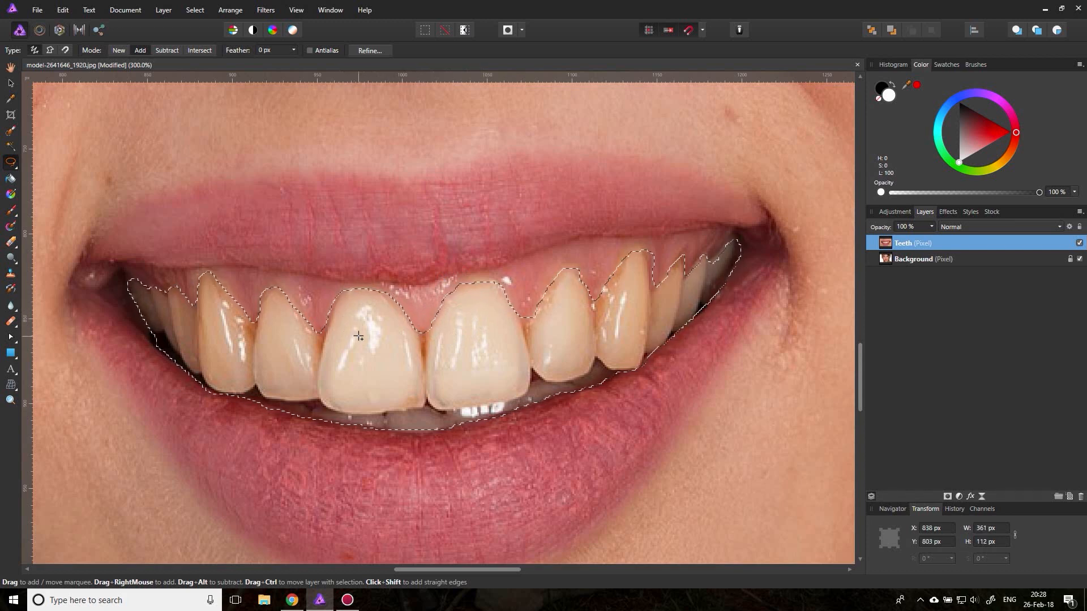
drag(266, 295, 265, 292)
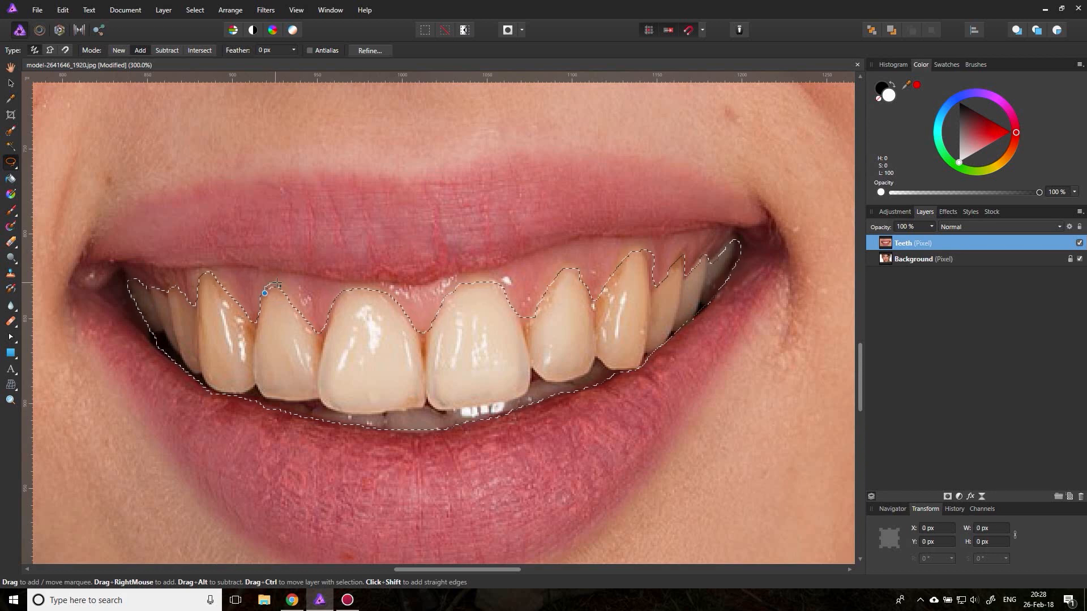
drag(278, 330, 272, 357)
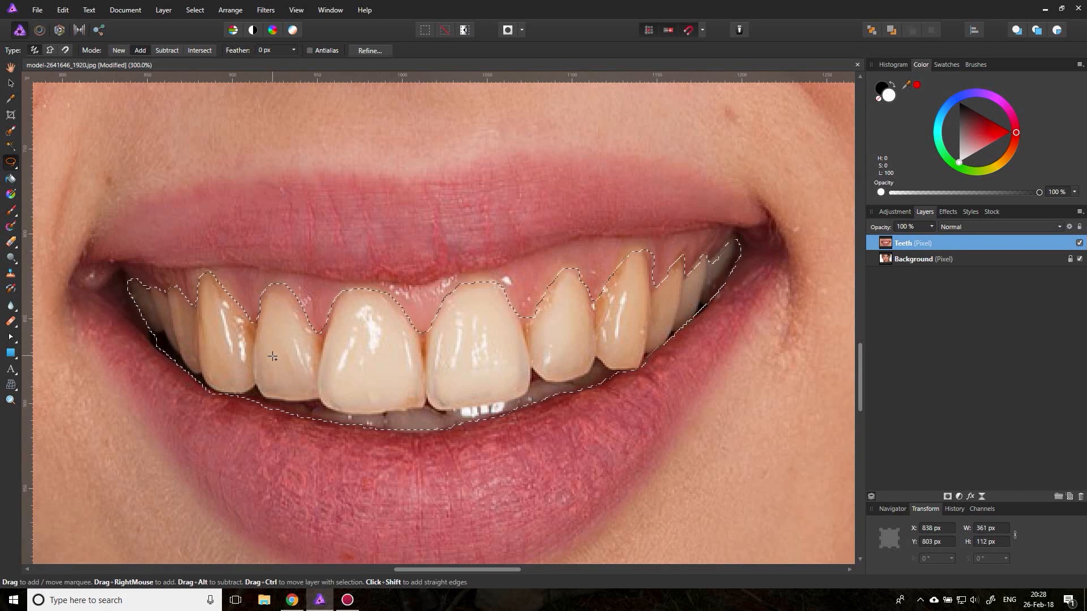
mouse_move(209, 276)
mouse_down()
mouse_move(240, 303)
mouse_move(216, 330)
mouse_up()
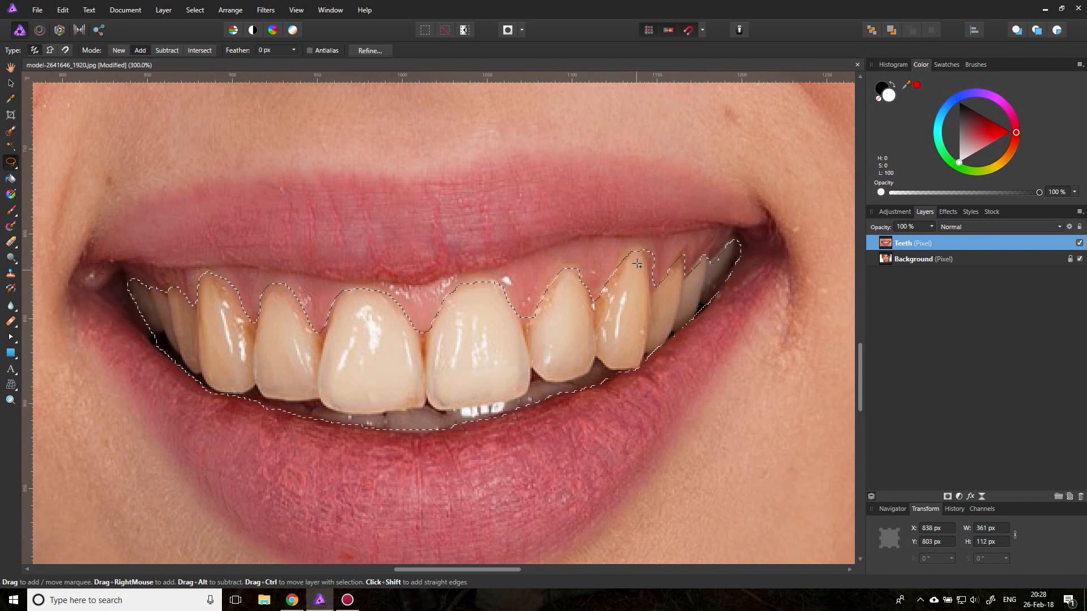
- Extend the selection over the top of the tall tooth on the right side, and subtract the excess gum above it
mouse_move(648, 260)
mouse_down()
mouse_move(634, 244)
mouse_move(621, 253)
mouse_move(614, 279)
mouse_move(634, 279)
mouse_up()
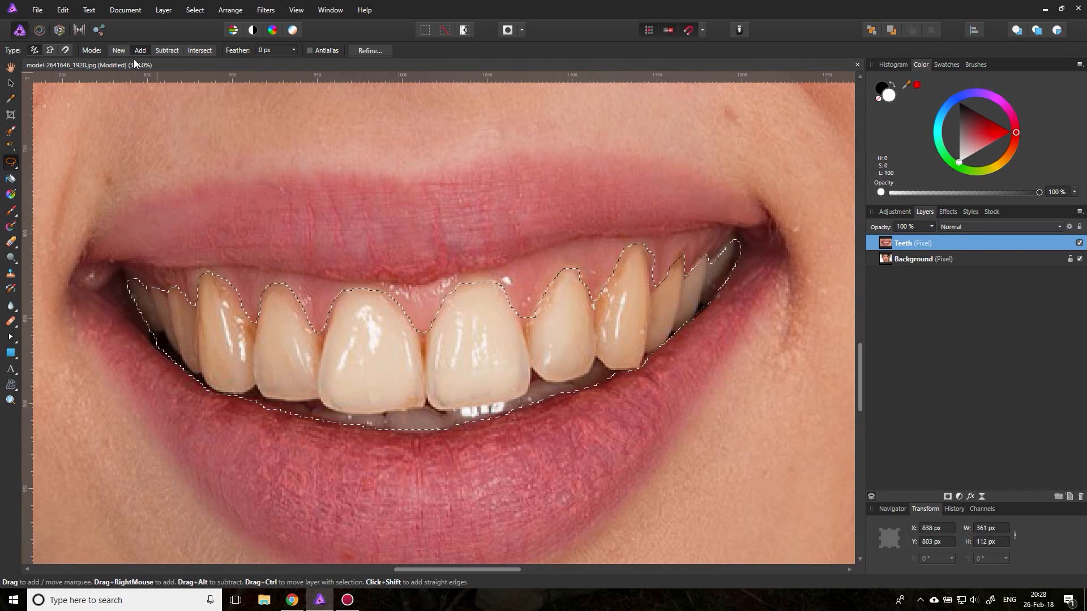
click(156, 52)
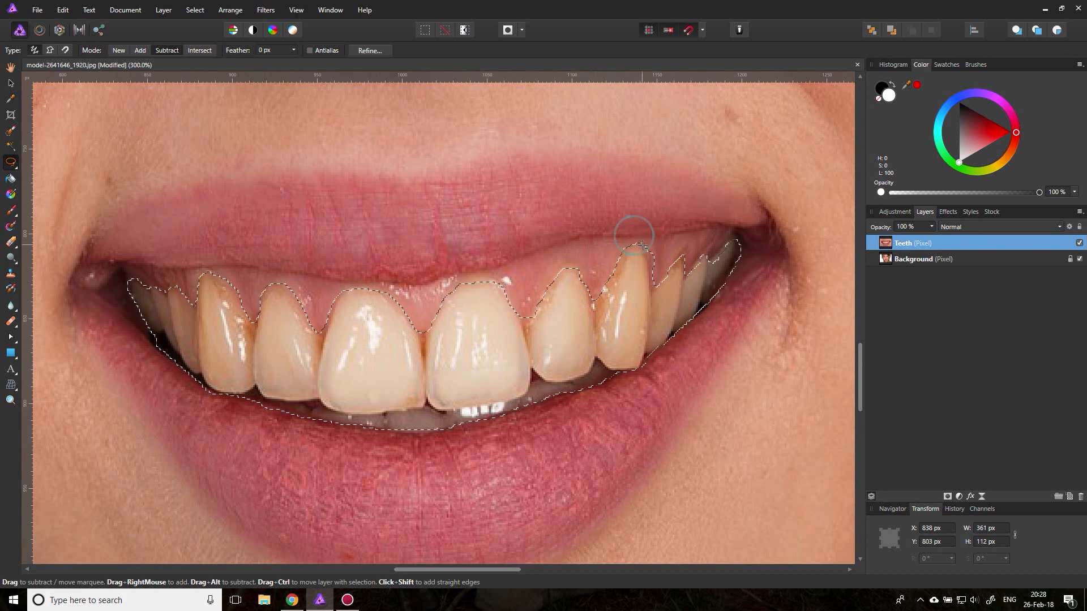
mouse_move(638, 241)
mouse_down()
mouse_move(652, 262)
mouse_move(640, 242)
mouse_up()
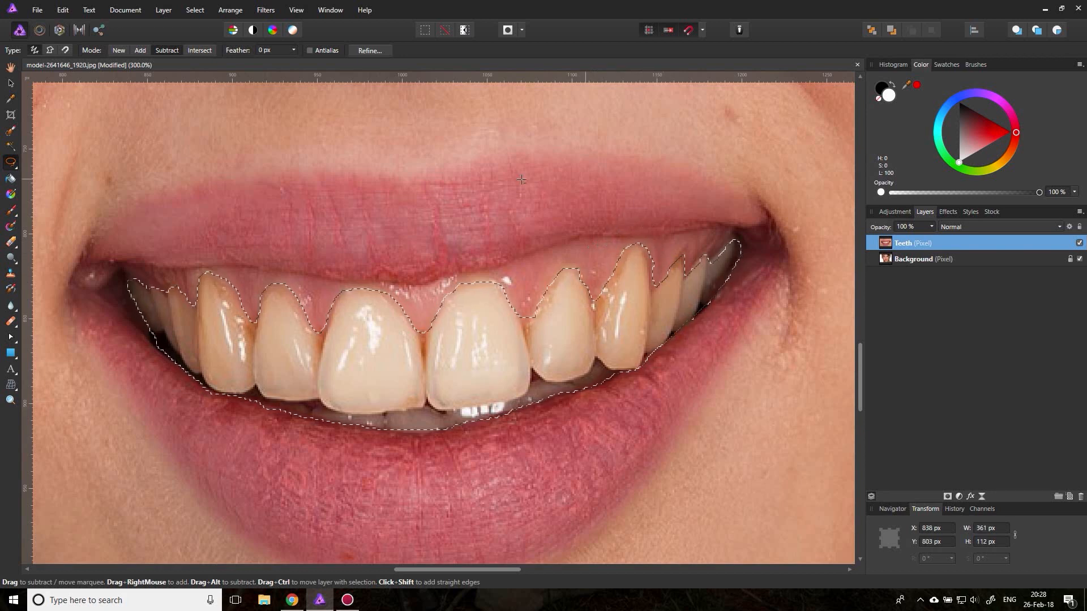
- Feather the teeth selection with a 1 px radius
key(v)
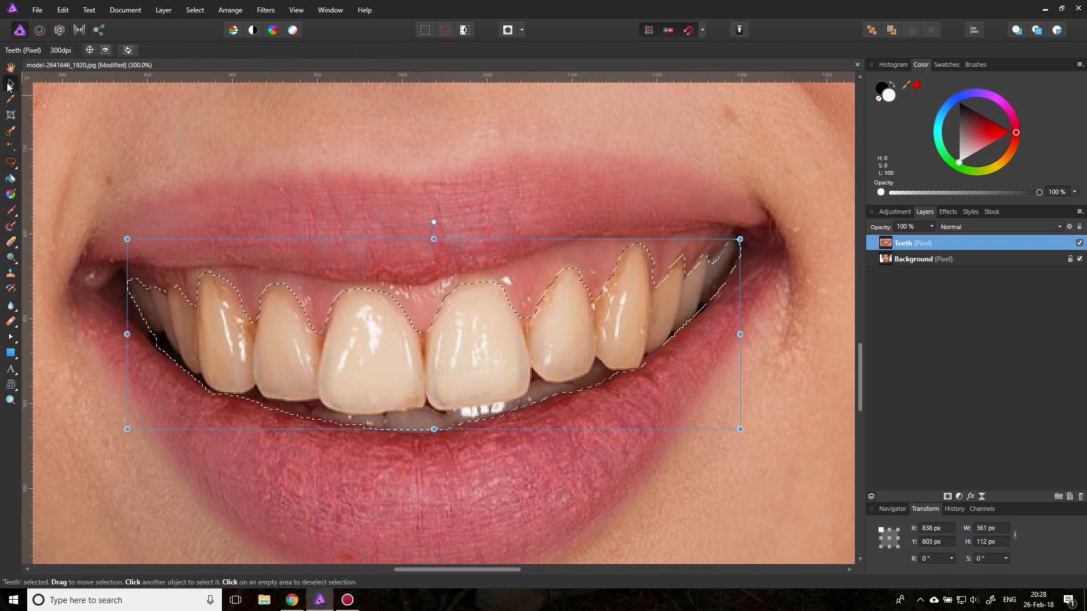
click(194, 12)
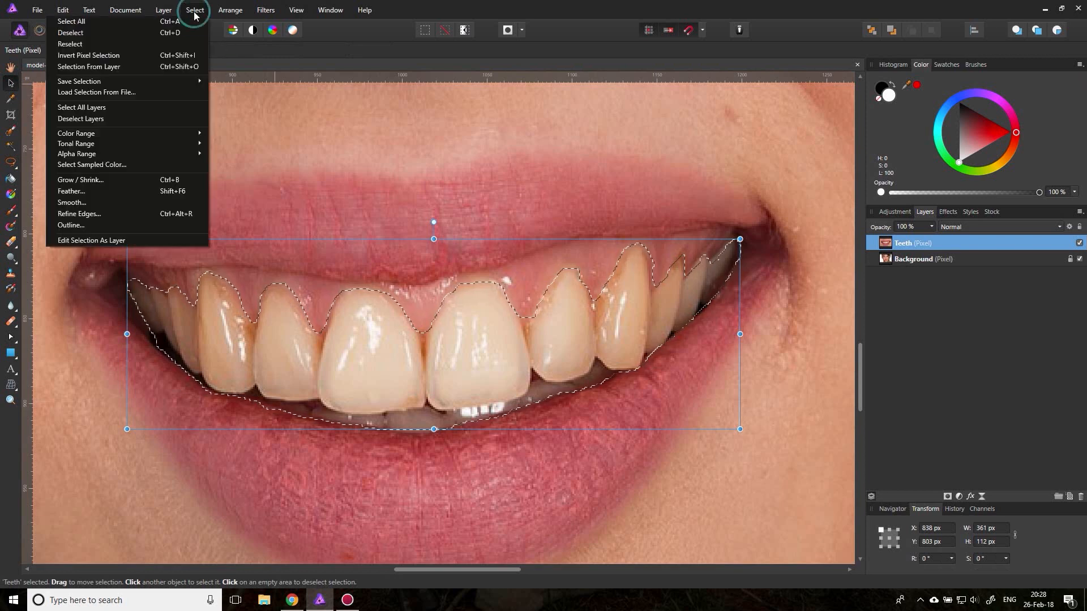
click(84, 192)
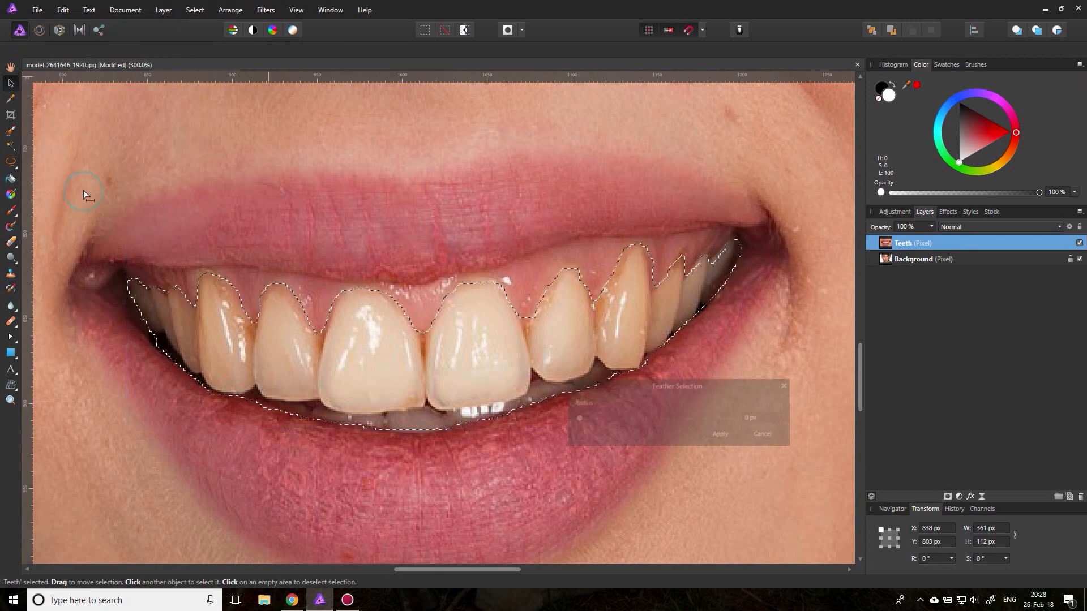
click(750, 417)
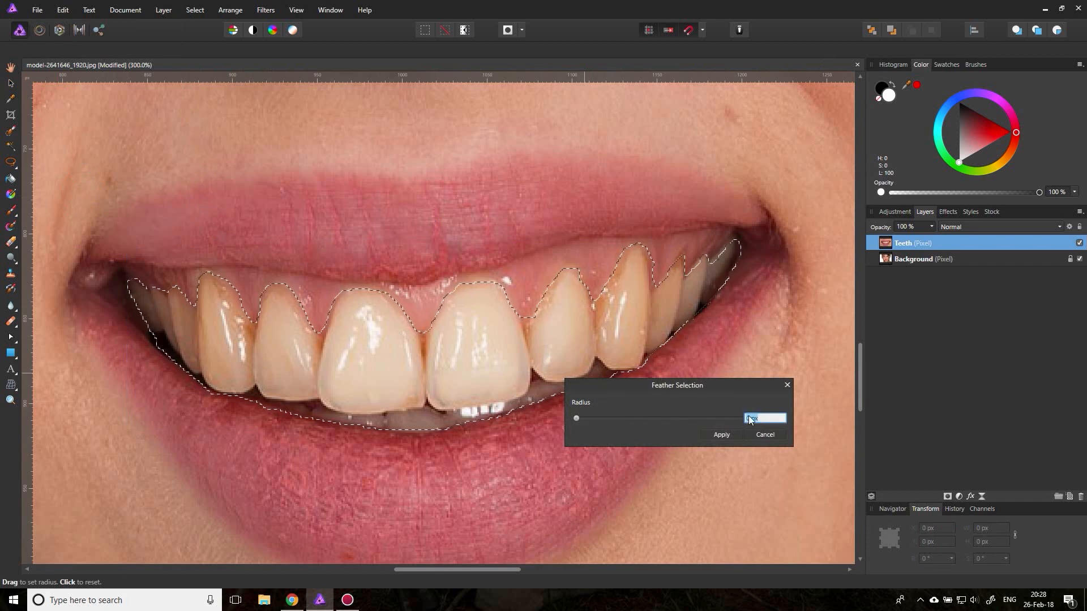
text(1)
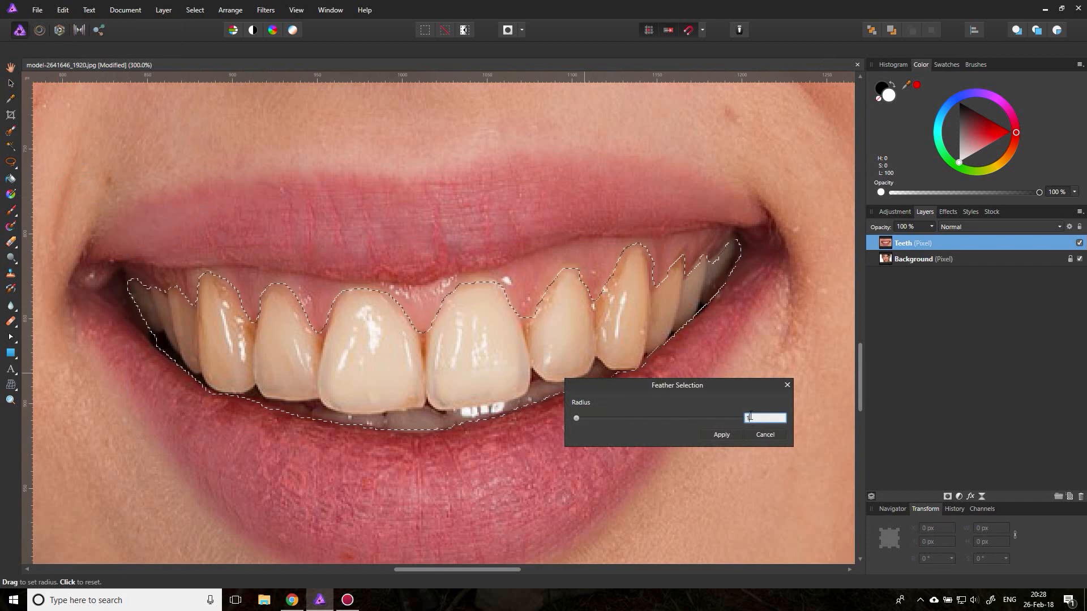
click(720, 435)
key(v)
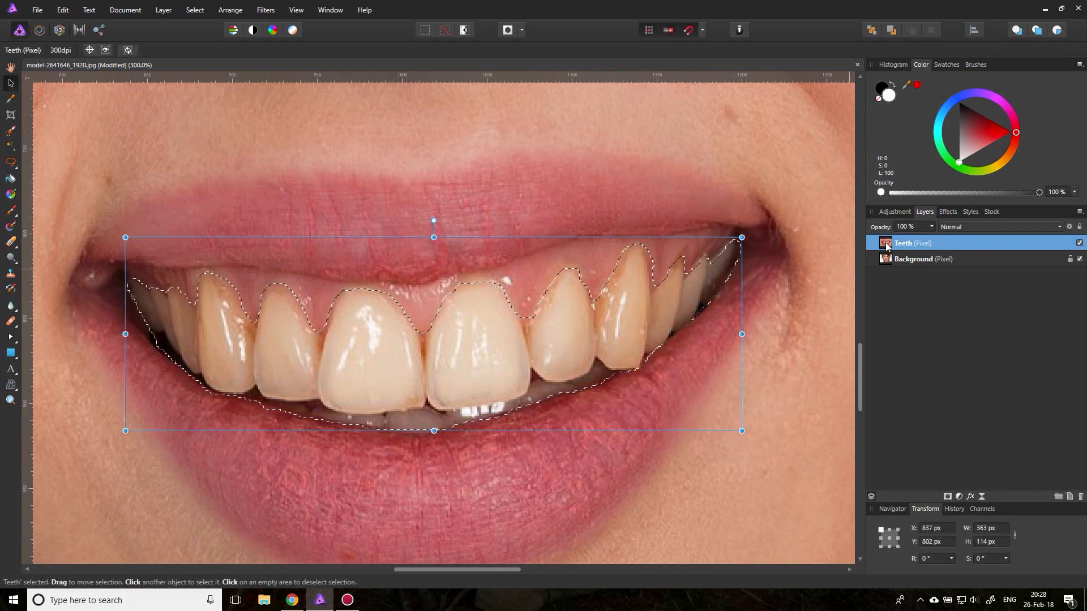
- Mask the Teeth layer with the feathered selection, deselect, and check the cutout with the Background layer temporarily hidden
click(947, 496)
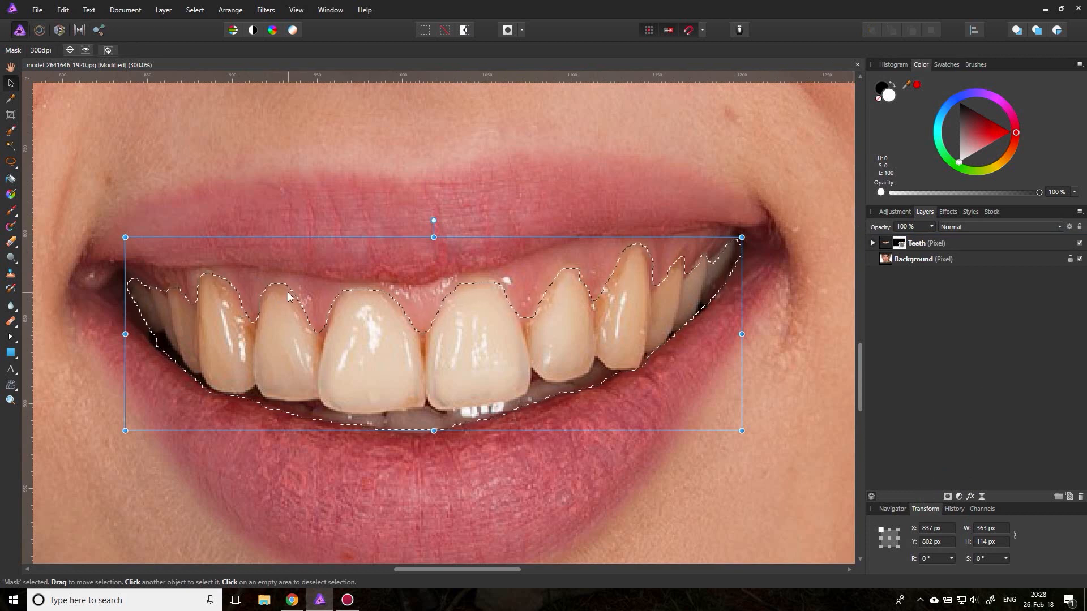
key(ctrl+d)
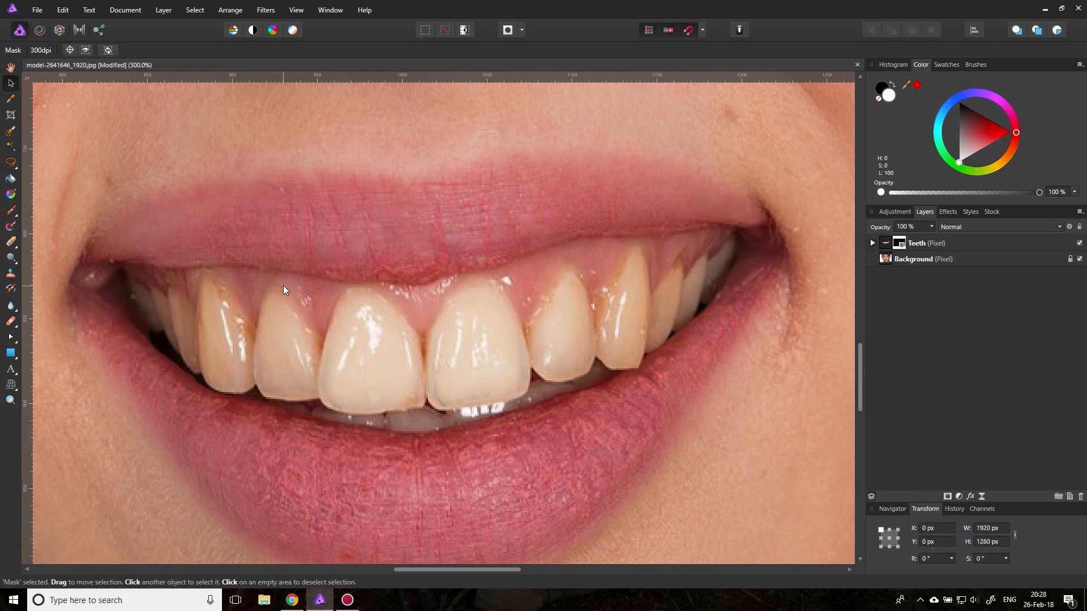
click(1078, 259)
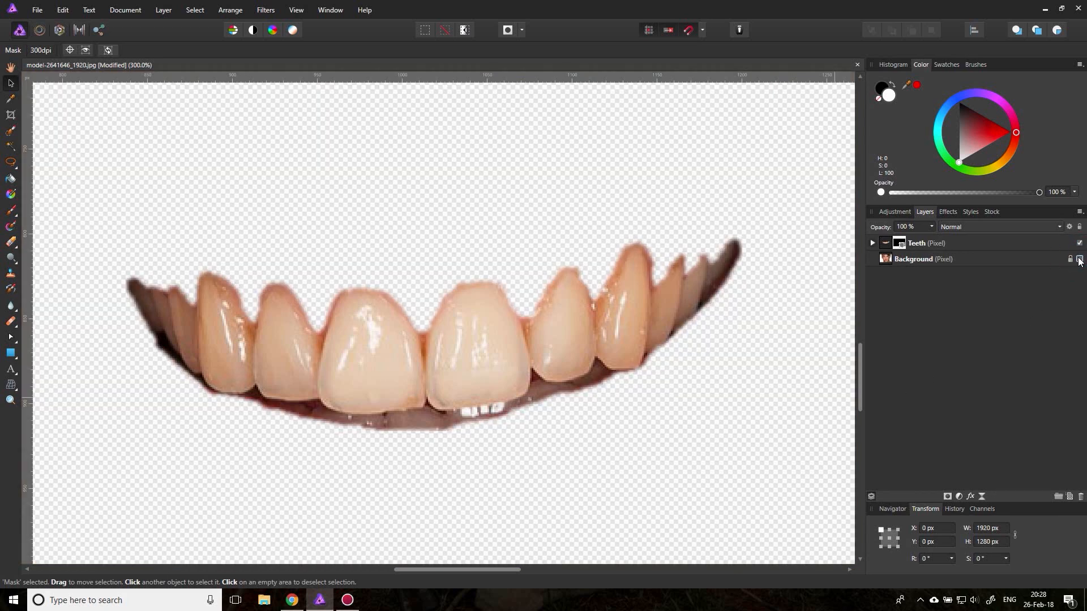
click(1079, 260)
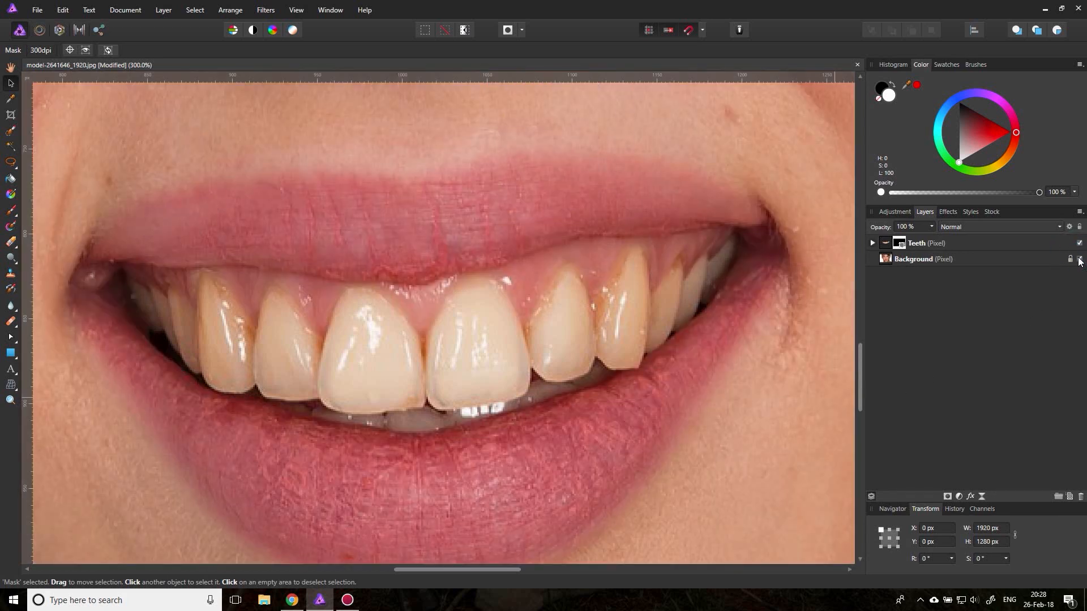
- Expand the Teeth layer to show its mask and set the layer's blend mode to Screen
click(871, 242)
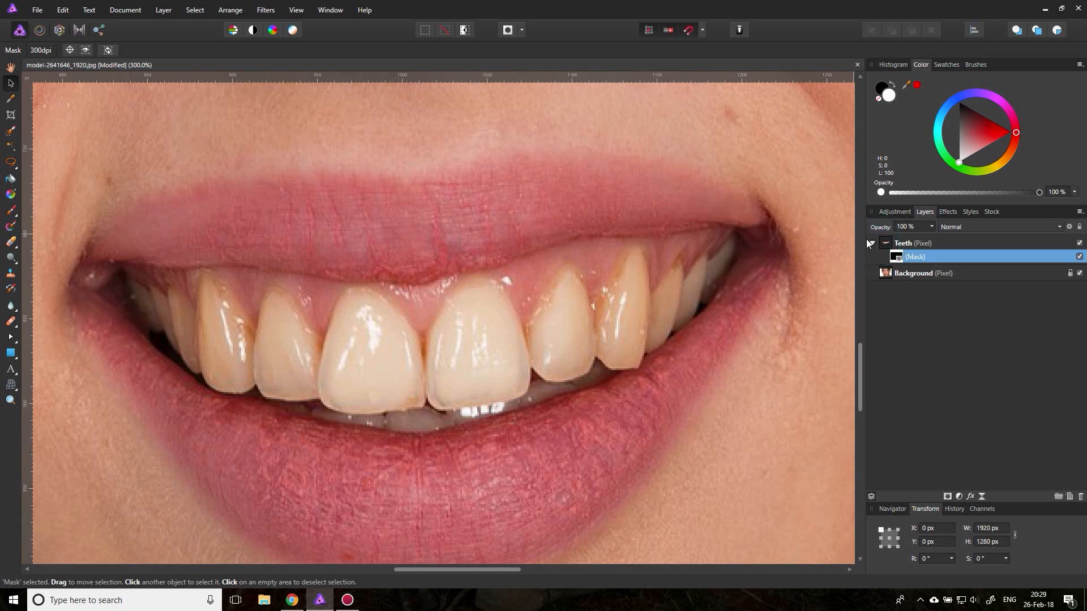
click(912, 243)
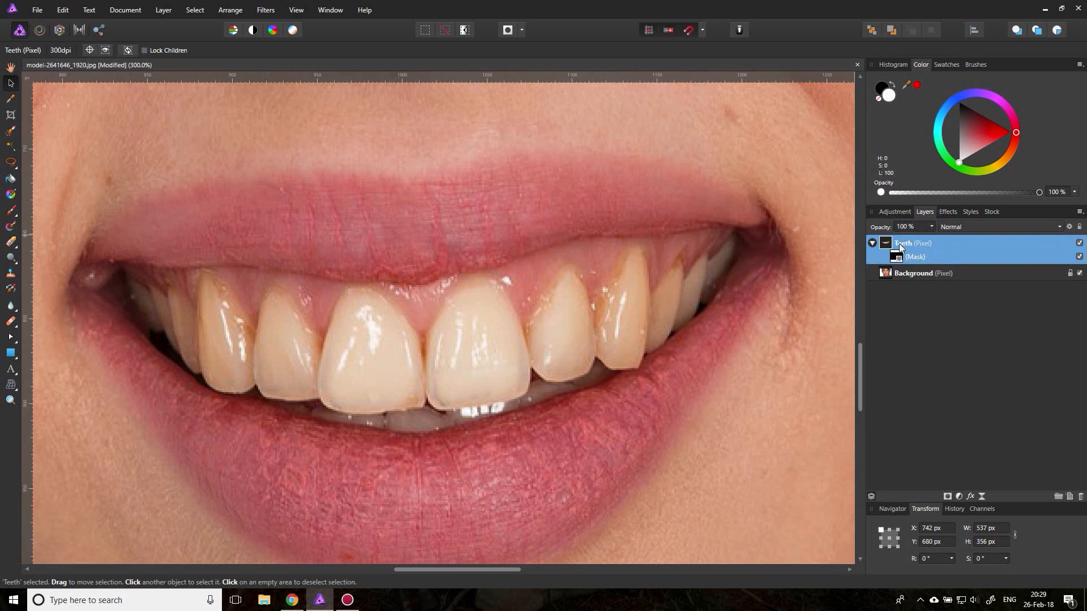
click(978, 226)
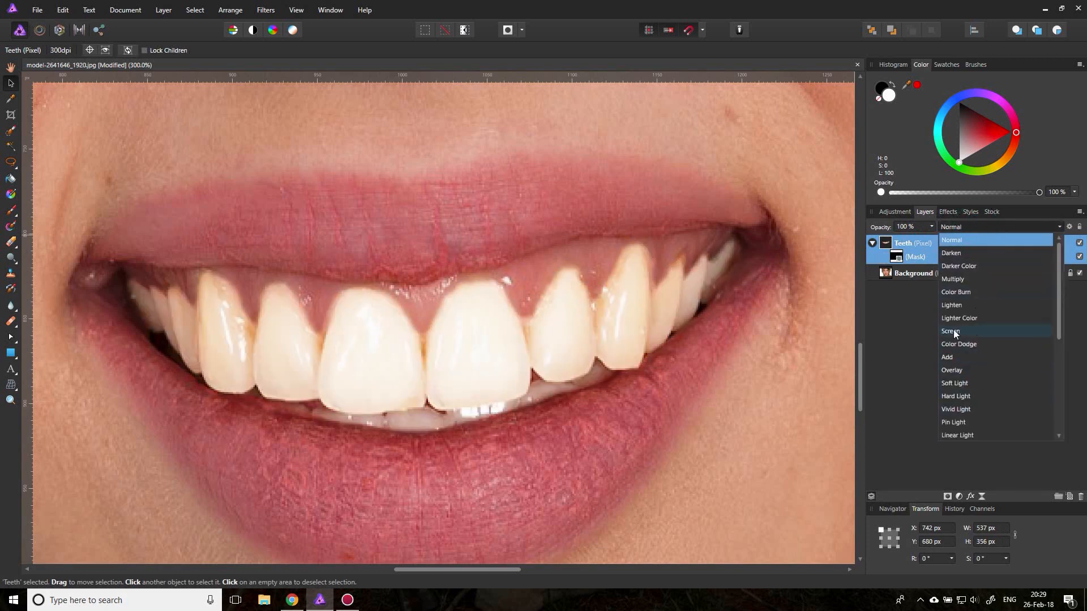
click(954, 332)
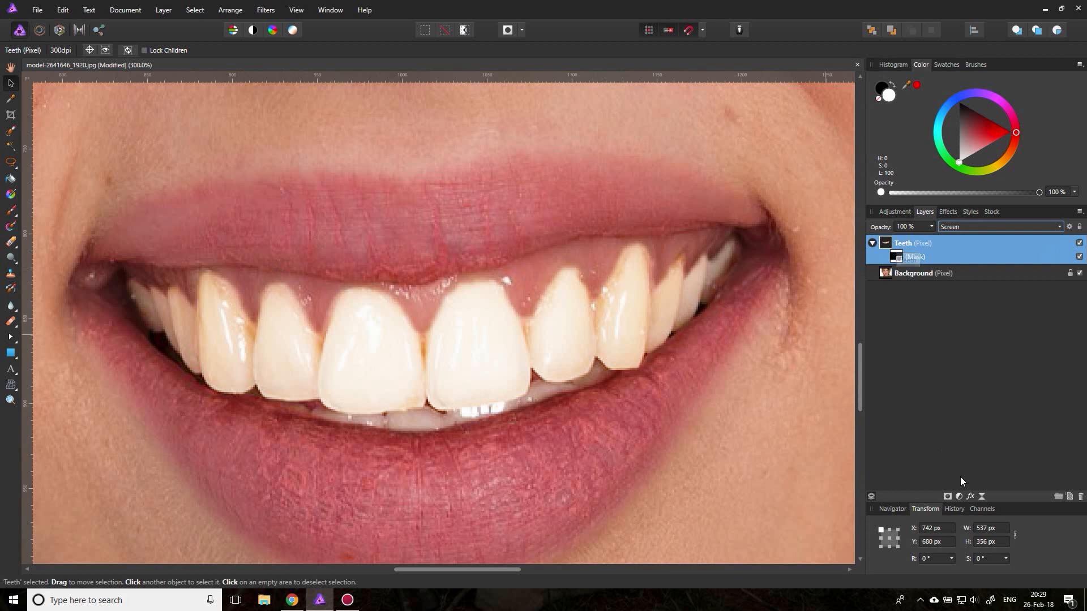
- Add a Black and White adjustment and nest it inside the Teeth layer so it affects only the teeth
click(959, 497)
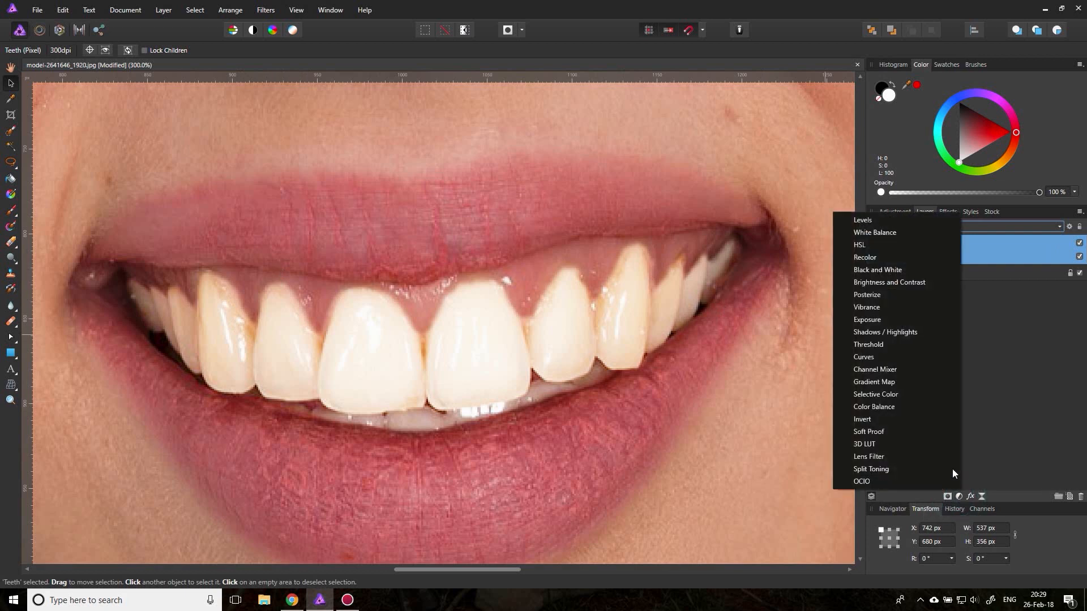
click(893, 270)
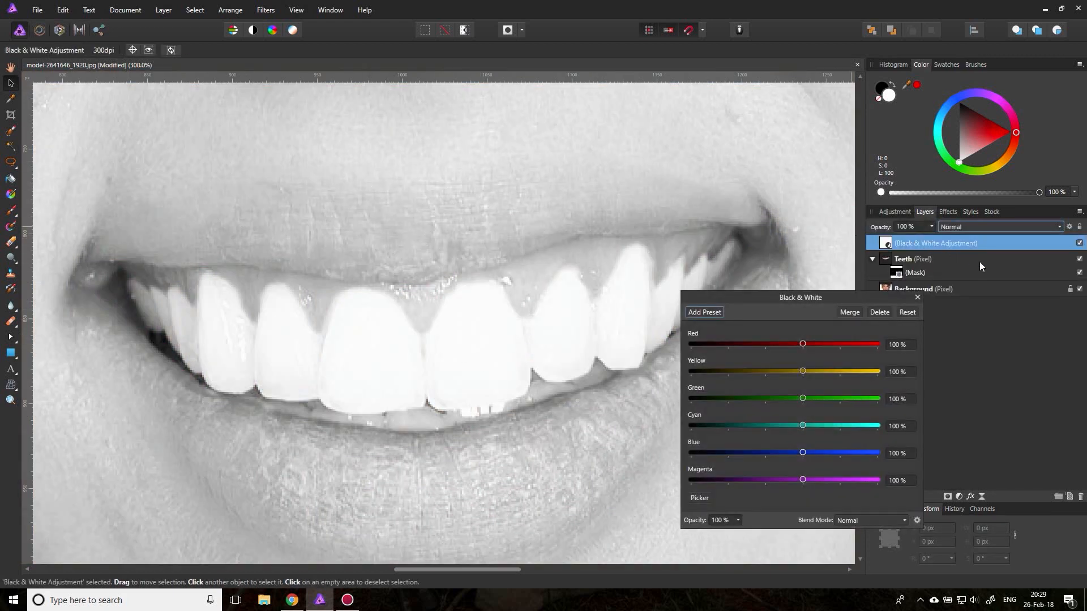
drag(888, 244, 908, 266)
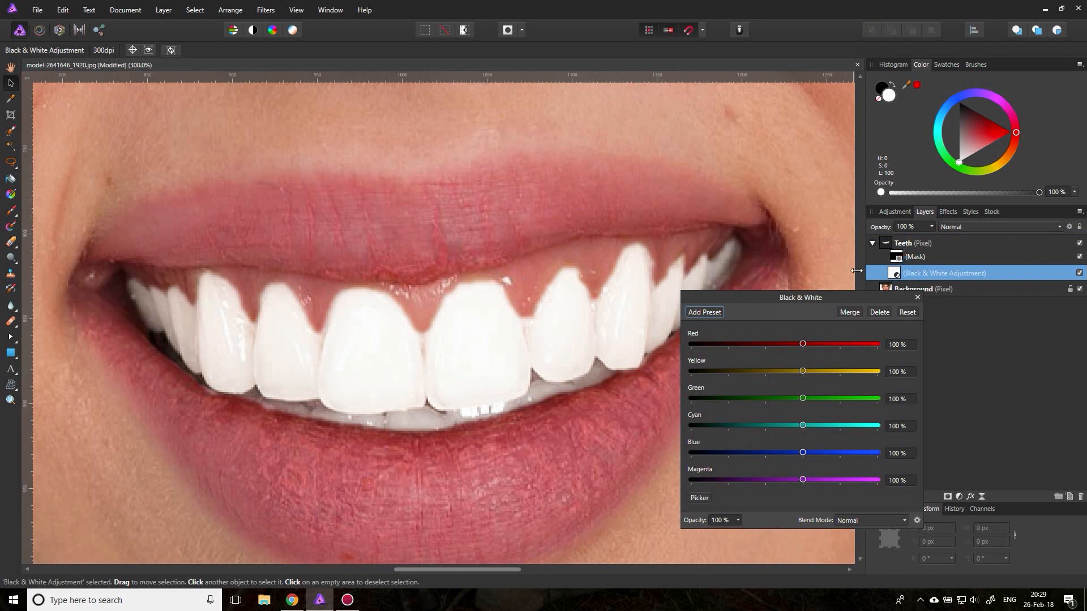
- Lower the Black & White adjustment's Red to 83% and Yellow to 66%, and close its settings
drag(790, 297, 739, 295)
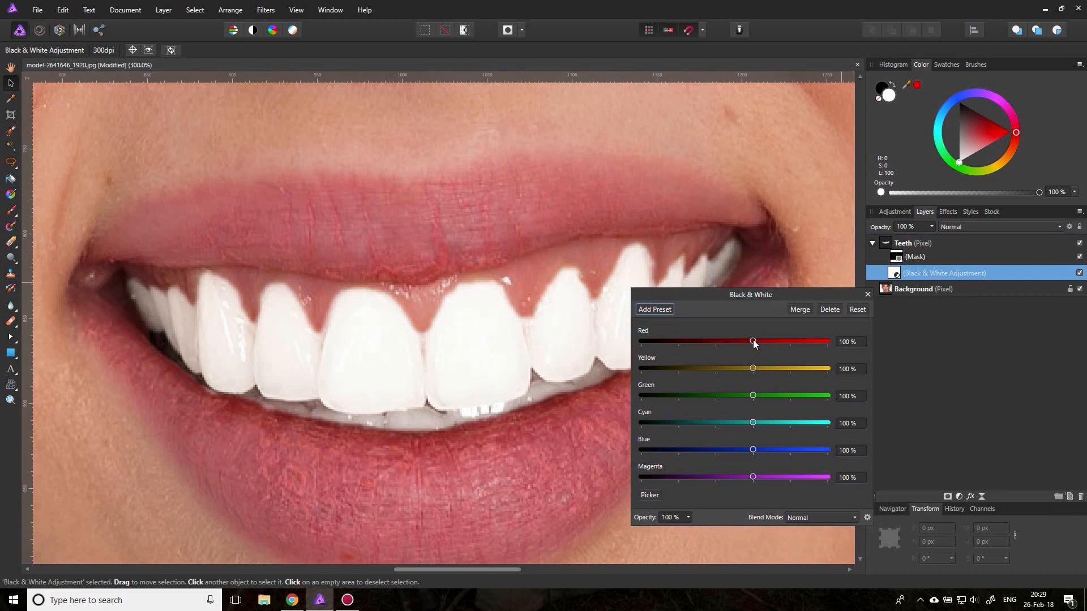
mouse_move(754, 342)
mouse_down()
mouse_move(663, 338)
mouse_move(758, 340)
mouse_move(675, 342)
mouse_move(749, 341)
mouse_move(692, 367)
mouse_move(853, 370)
mouse_move(728, 368)
mouse_move(742, 369)
mouse_move(756, 343)
mouse_move(722, 343)
mouse_move(744, 346)
mouse_up()
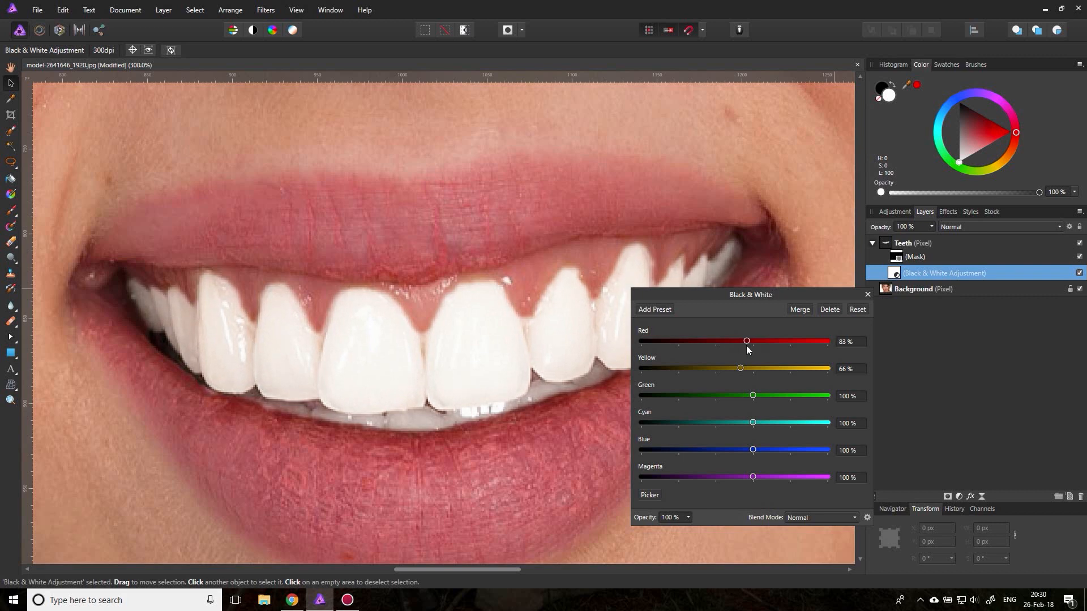
click(867, 294)
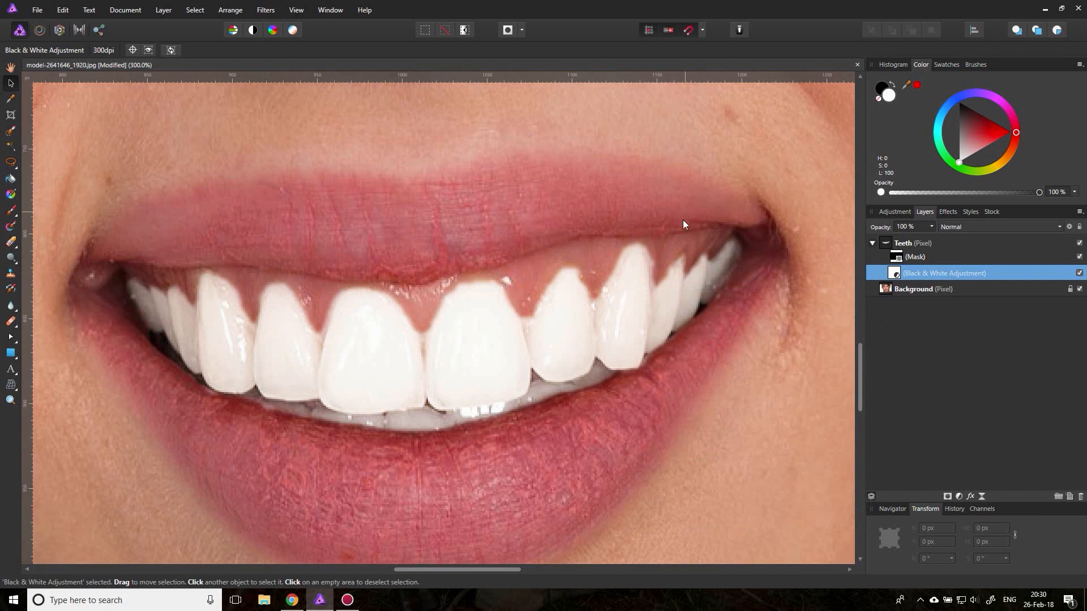
- Lower the Teeth layer's opacity to 75% and deselect the layer to judge the result on the whole portrait
click(921, 244)
click(931, 226)
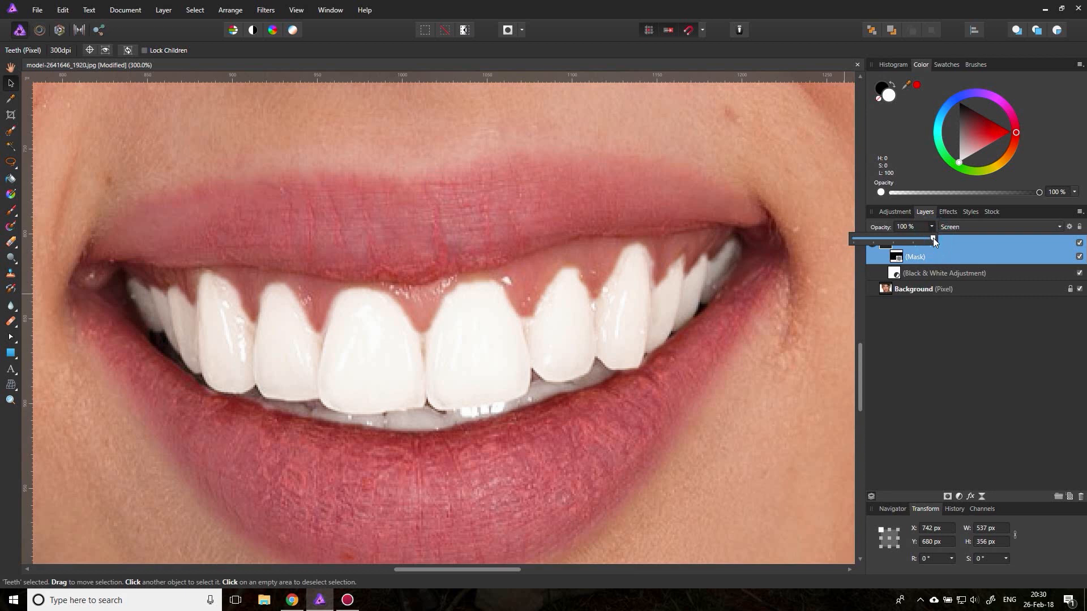
mouse_move(934, 241)
mouse_down()
mouse_move(875, 239)
mouse_move(944, 240)
mouse_up()
key(ctrl+0)
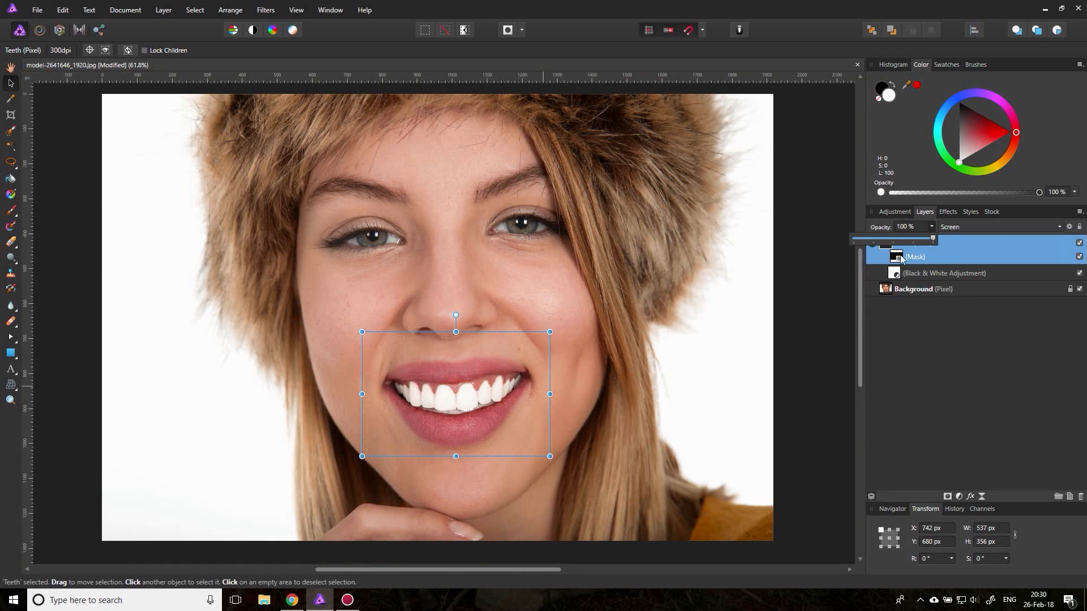
mouse_move(934, 240)
mouse_down()
mouse_move(840, 239)
mouse_move(947, 238)
mouse_move(866, 239)
mouse_move(914, 239)
mouse_up()
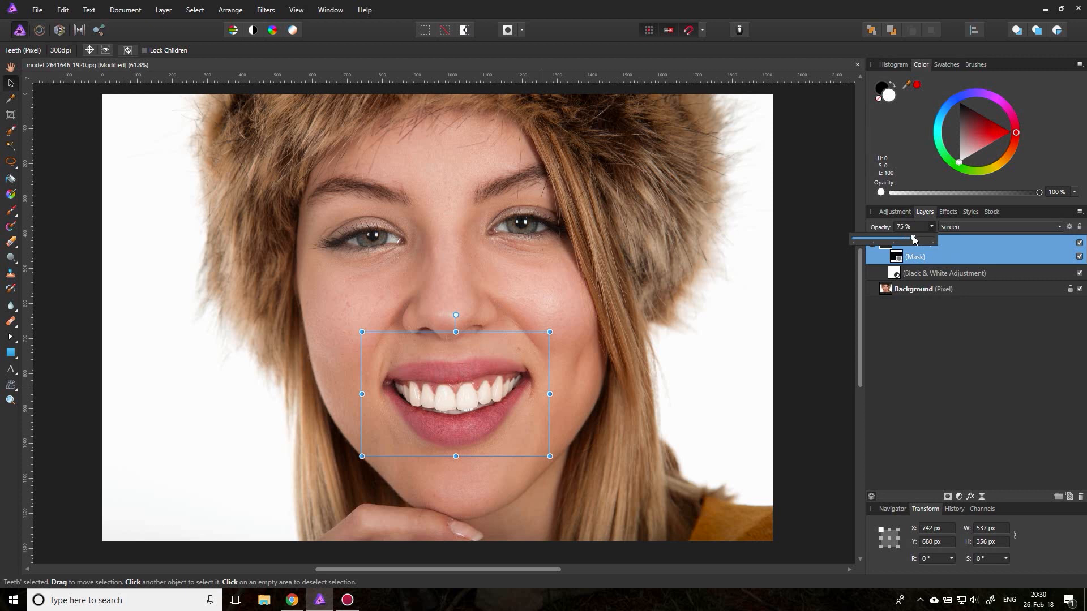
click(64, 149)
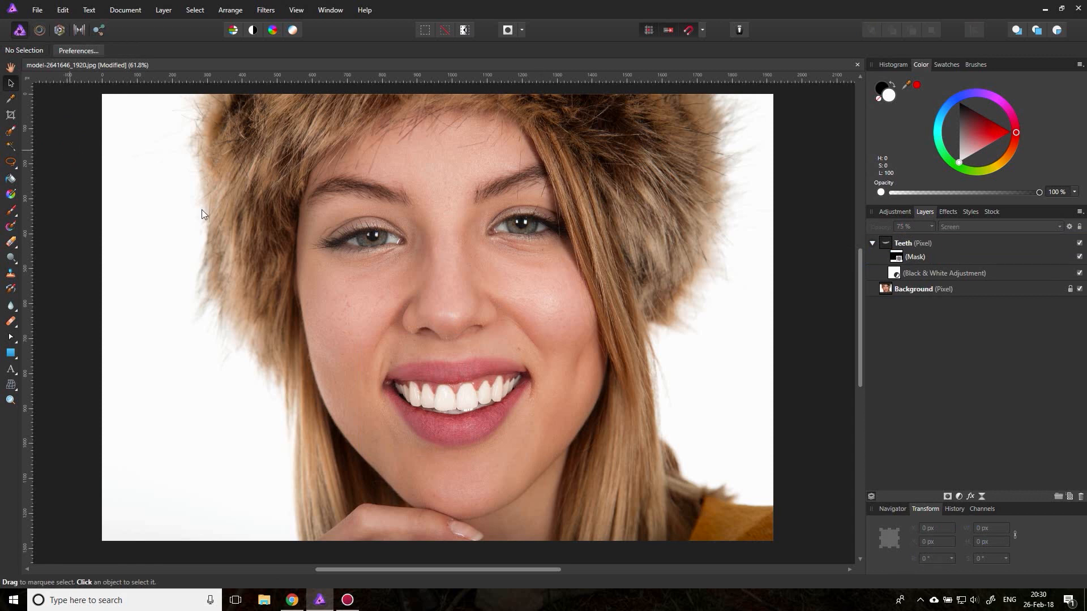
- Reselect the Teeth layer and reduce its opacity to 69%
click(906, 244)
click(932, 227)
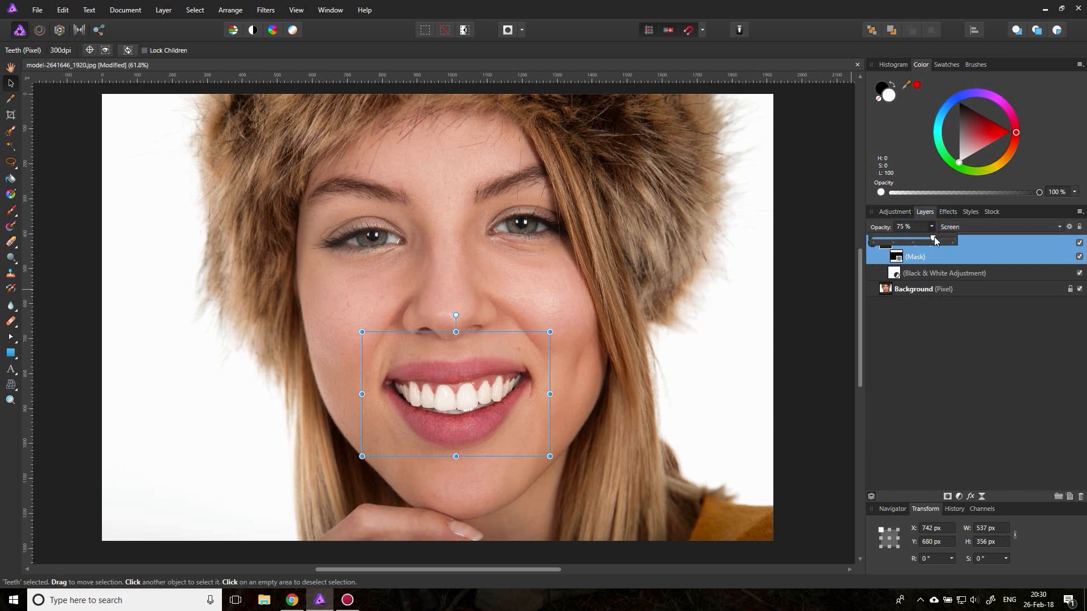
drag(933, 237, 927, 238)
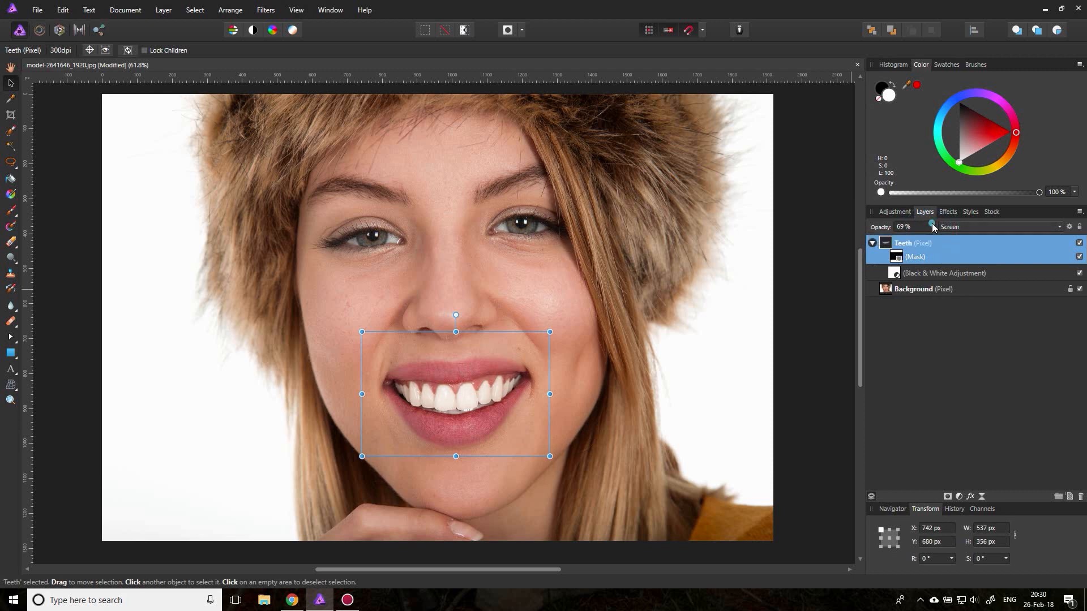
- Compare the teeth before and after whitening by hiding and showing the Teeth layer, and deselect it
click(1079, 243)
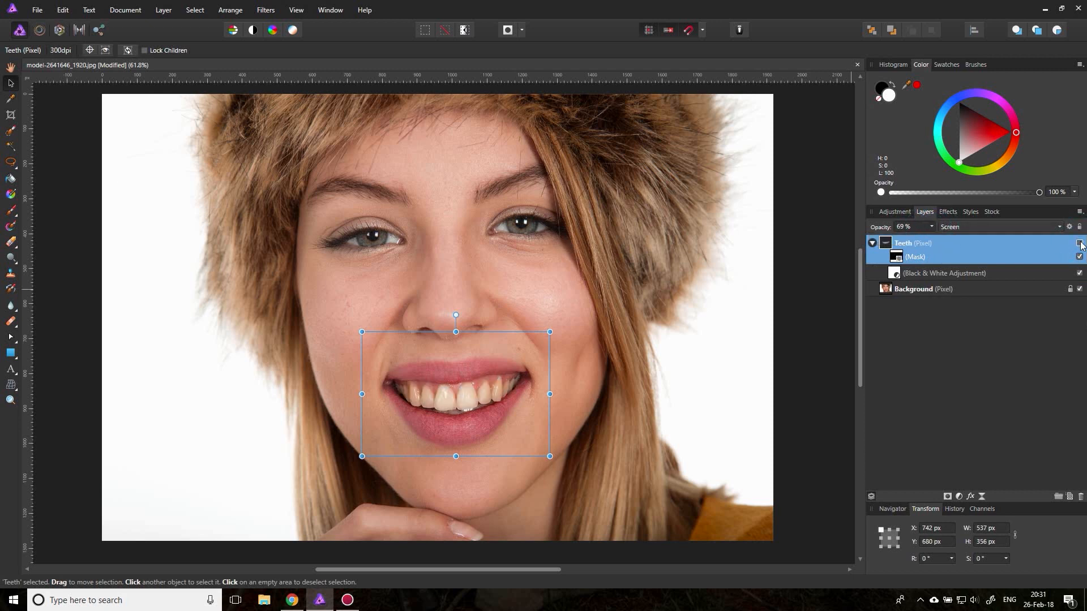
click(1080, 243)
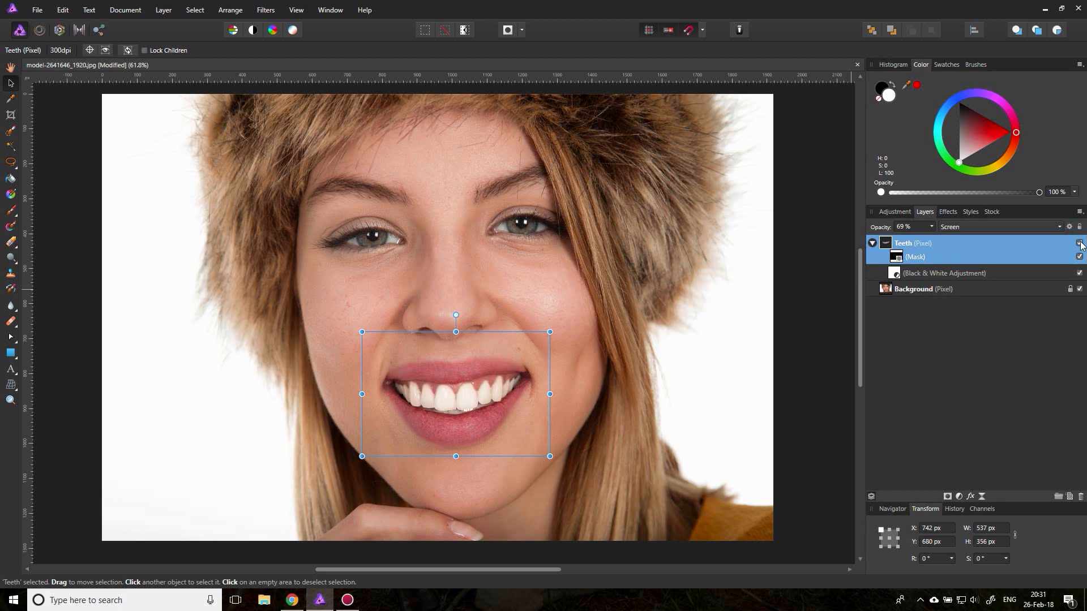
click(85, 210)
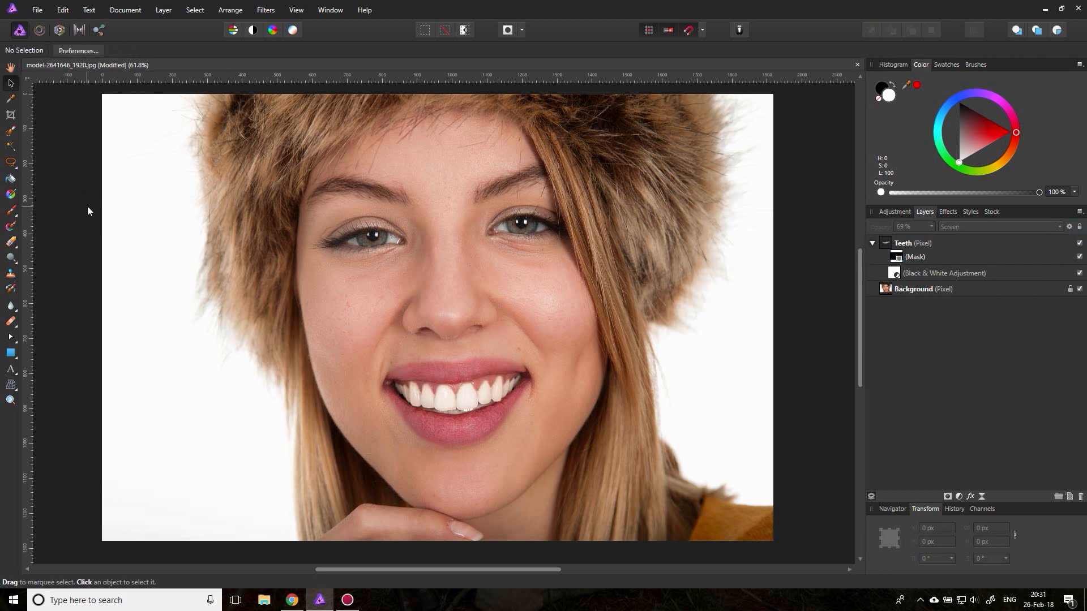